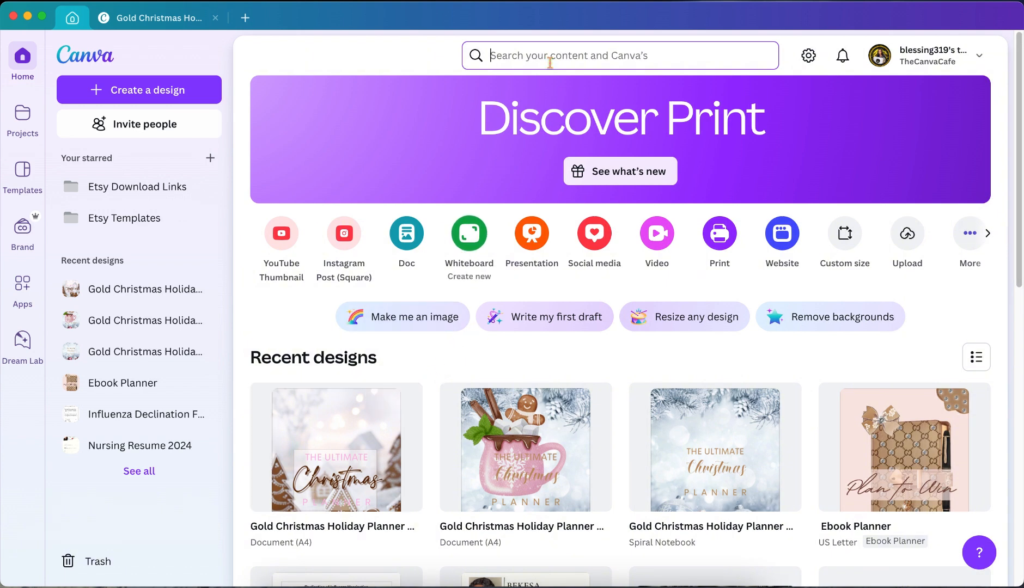
Search for "christmas planner" and limit the results to Canva Templates
click(566, 55)
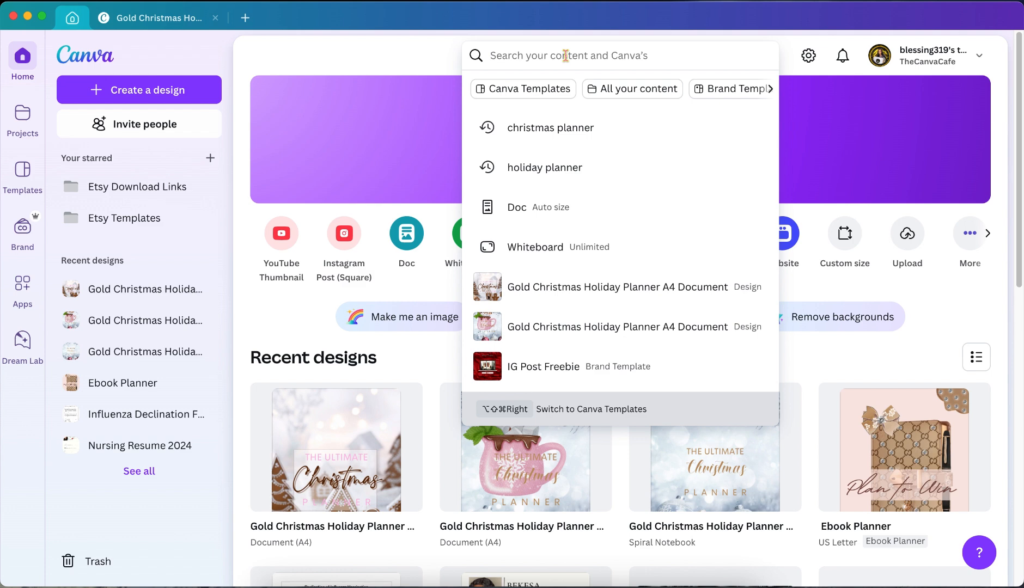
click(556, 131)
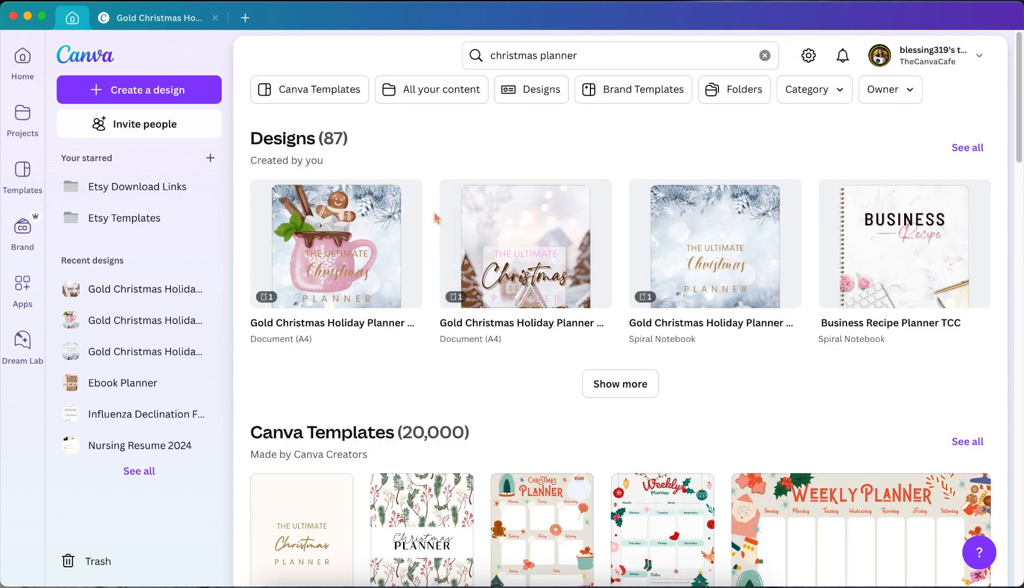
click(342, 87)
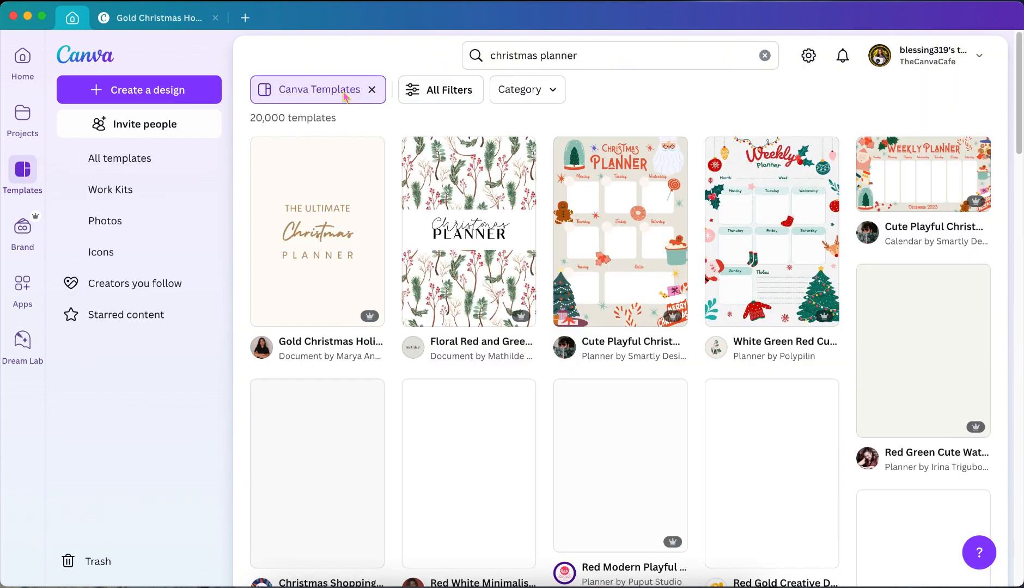
Browse the planner templates and open the Gold Christmas Holiday Planner A4 Document for customizing
mouse_move(343, 236)
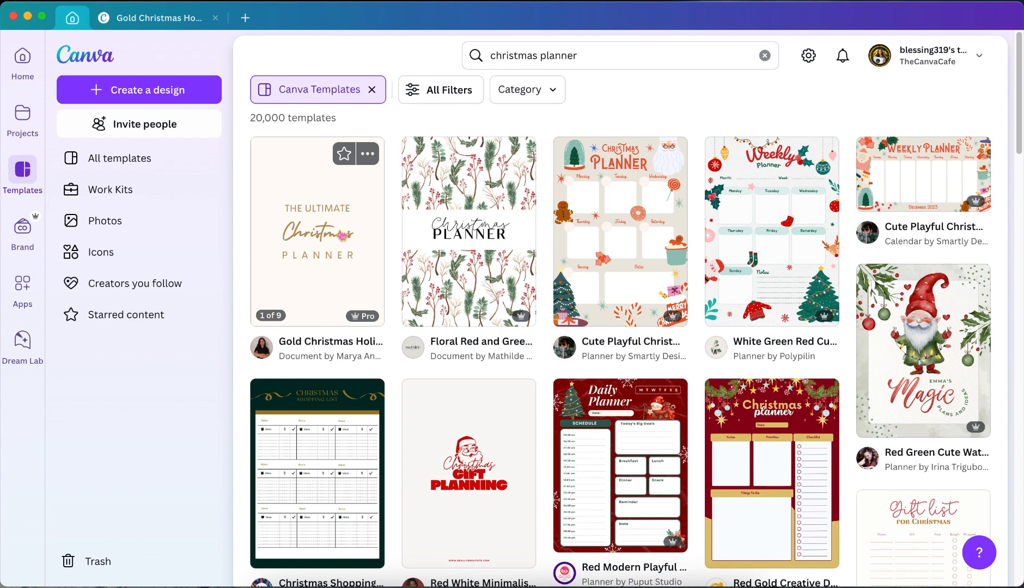
scroll(342, 236, down, 2)
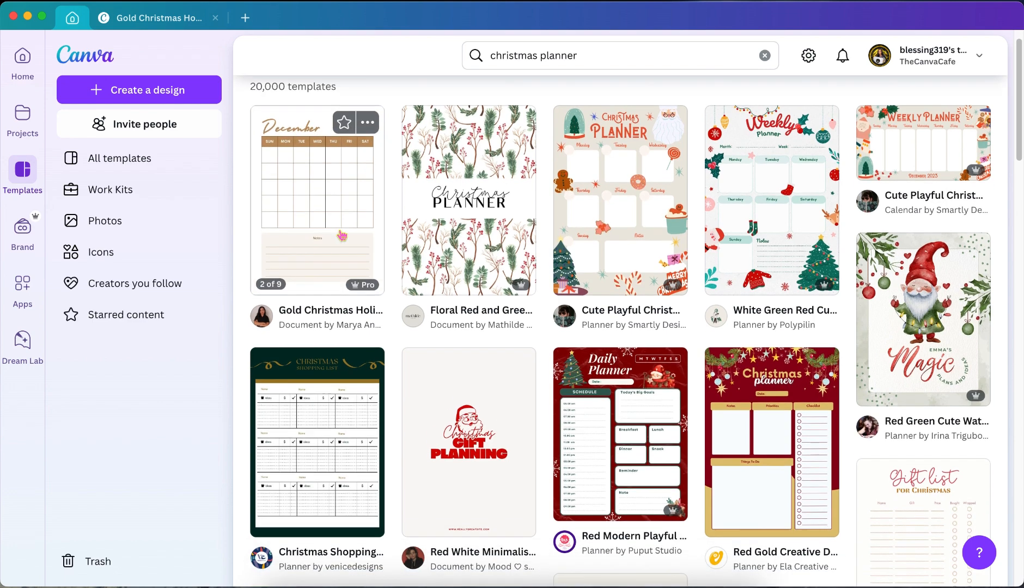
scroll(342, 236, down, 1)
scroll(343, 236, down, 2)
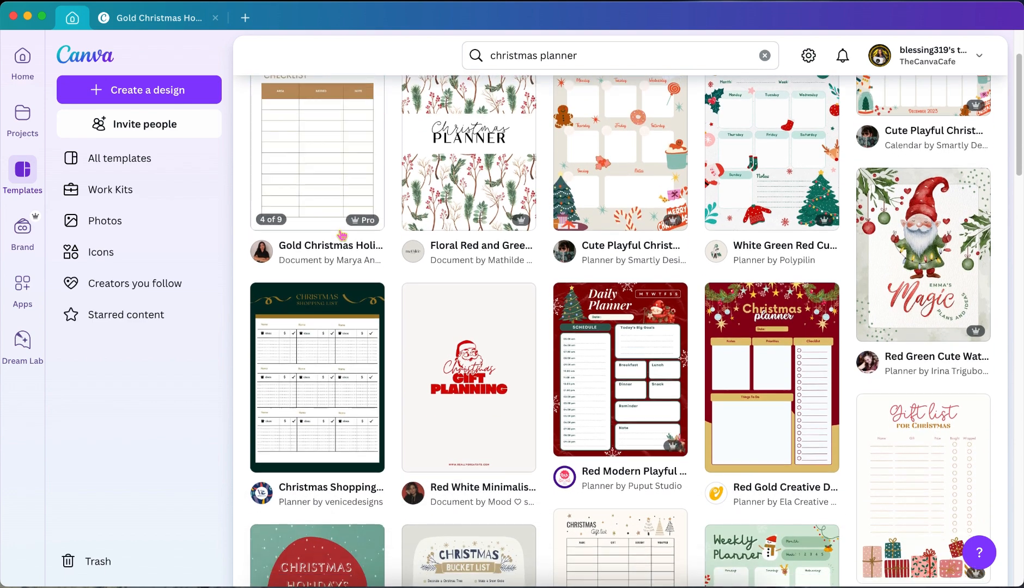
scroll(343, 236, up, 5)
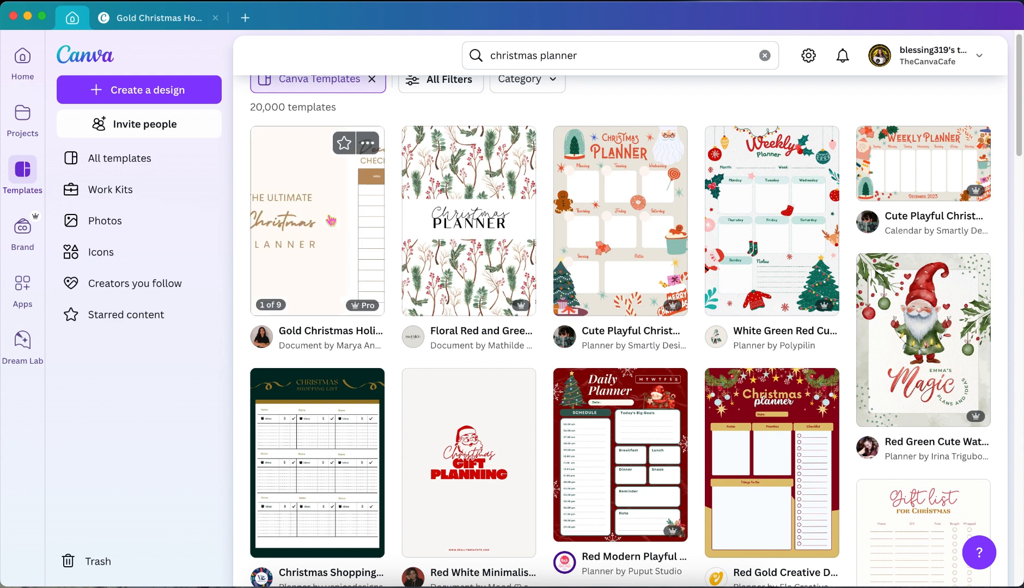
click(331, 221)
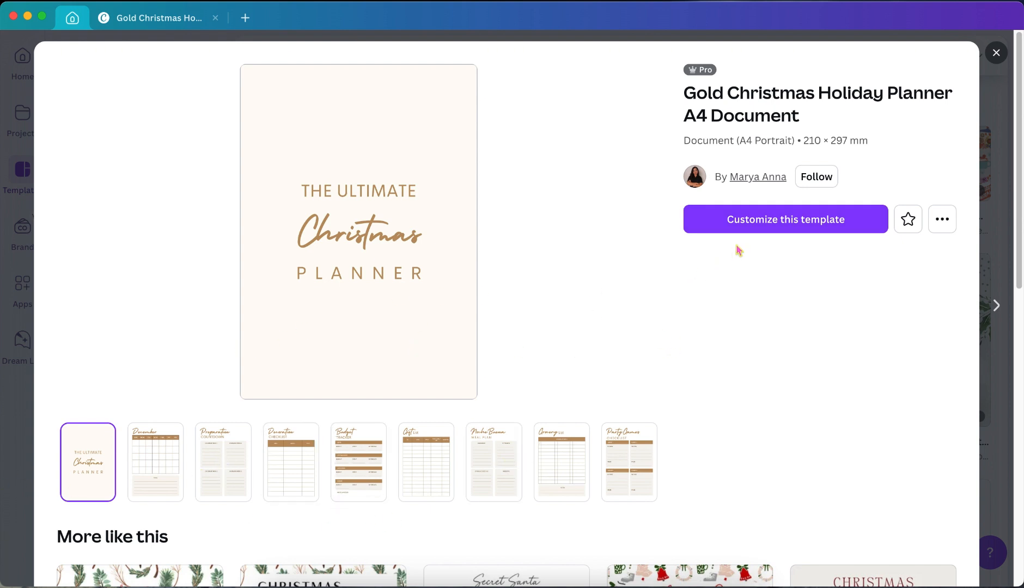
click(795, 220)
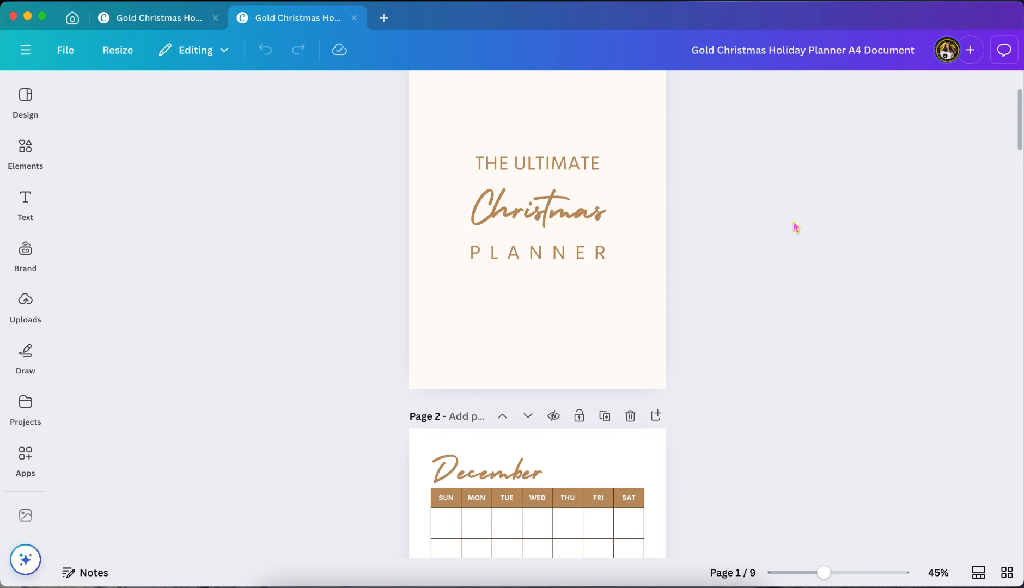
Review the planner's opening pages and delete the Decoration Checklist page
scroll(797, 227, down, 2)
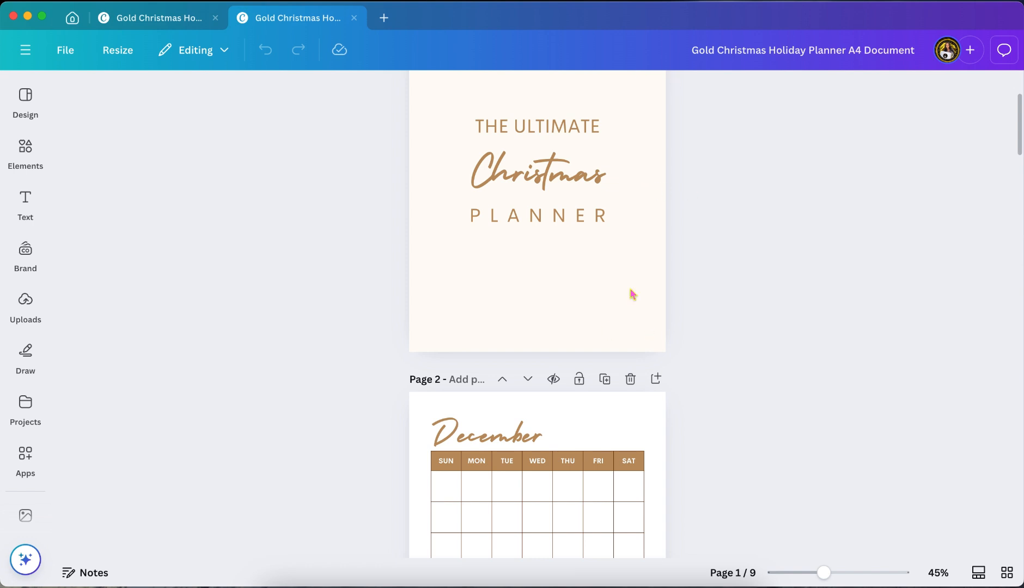
scroll(729, 321, down, 5)
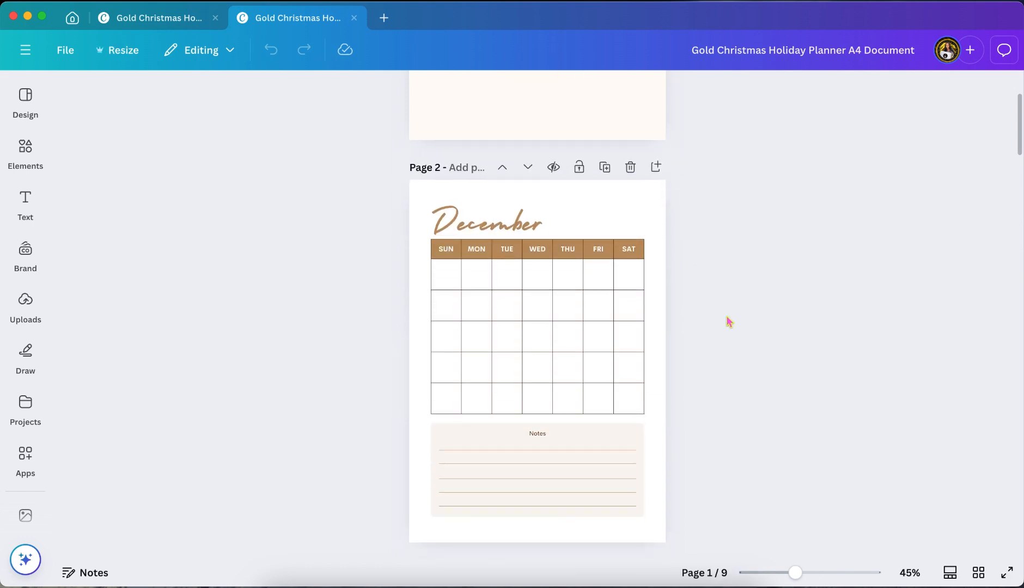
scroll(729, 321, down, 4)
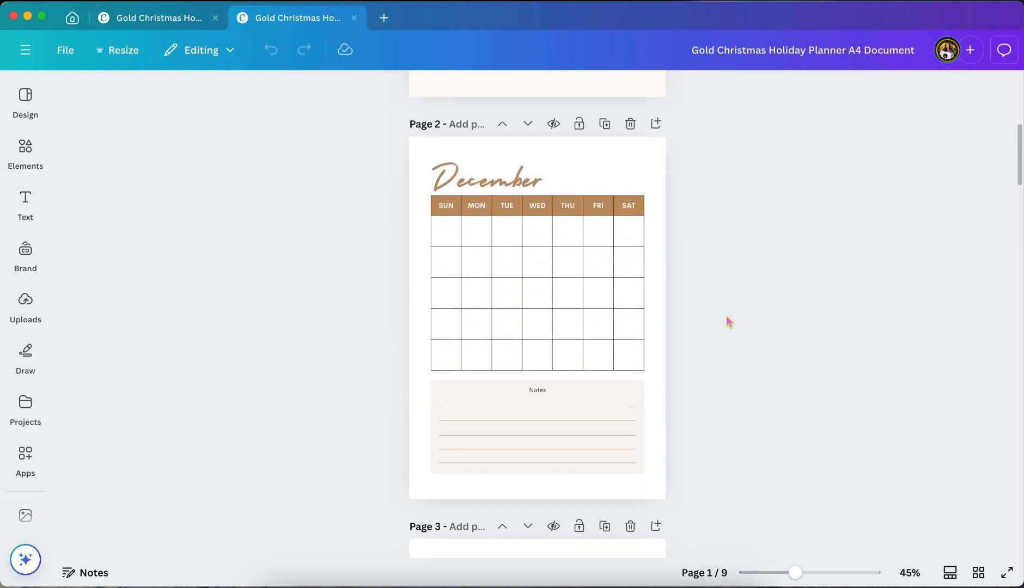
scroll(729, 322, down, 4)
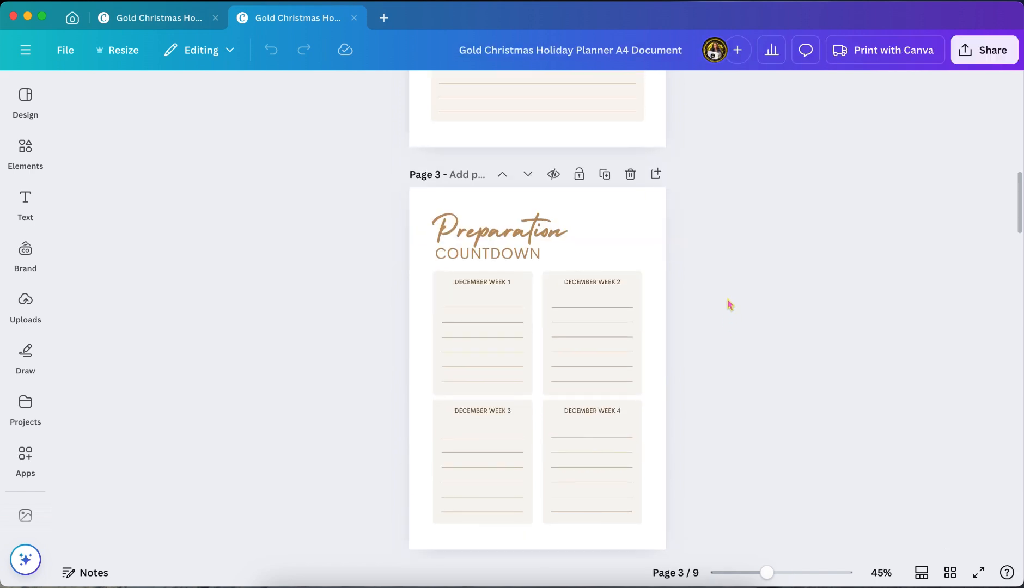
scroll(730, 304, down, 6)
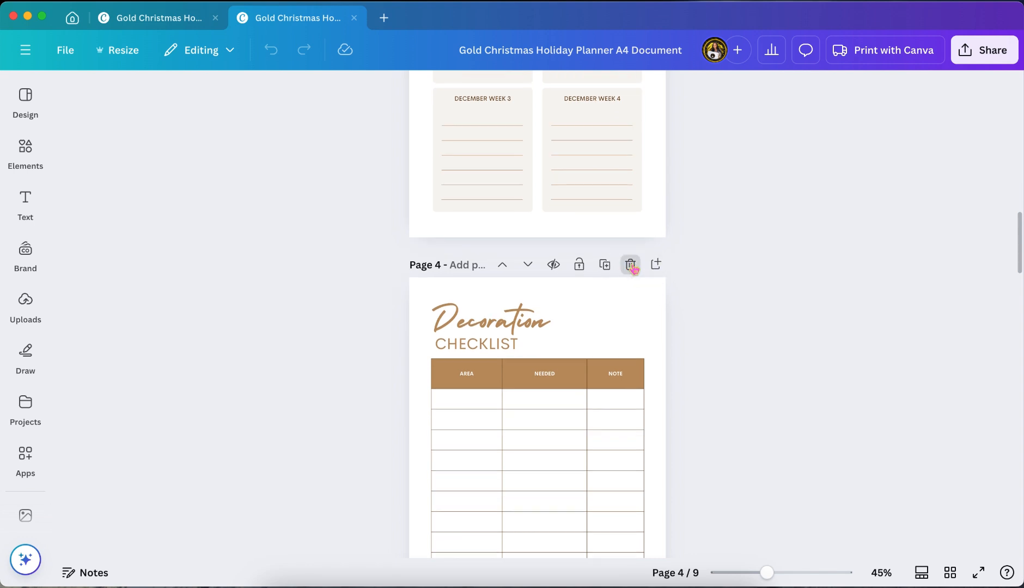
click(632, 266)
Delete the Grocery List and Party Games Checklist pages from the planner
scroll(692, 343, down, 6)
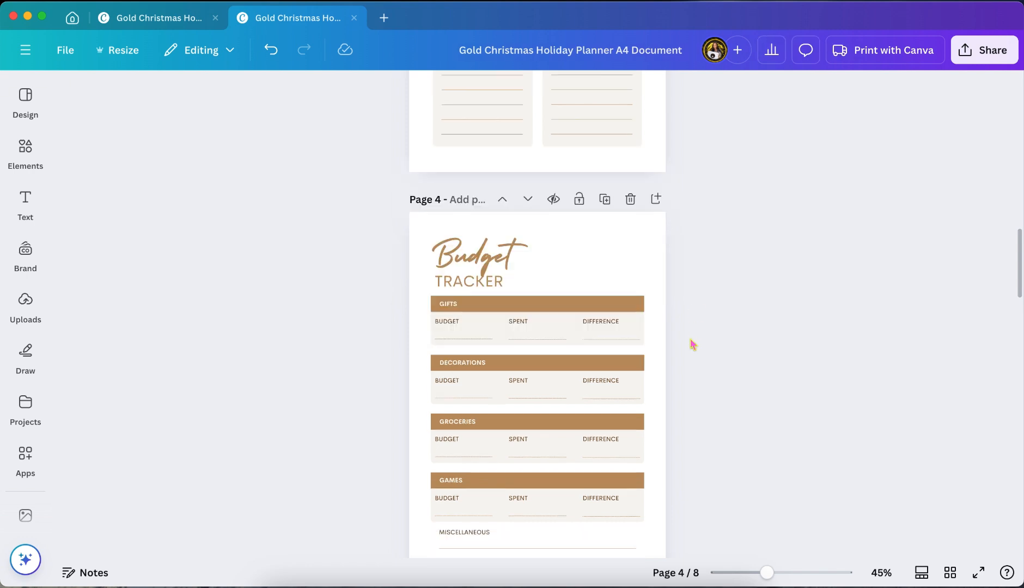
scroll(692, 345, down, 8)
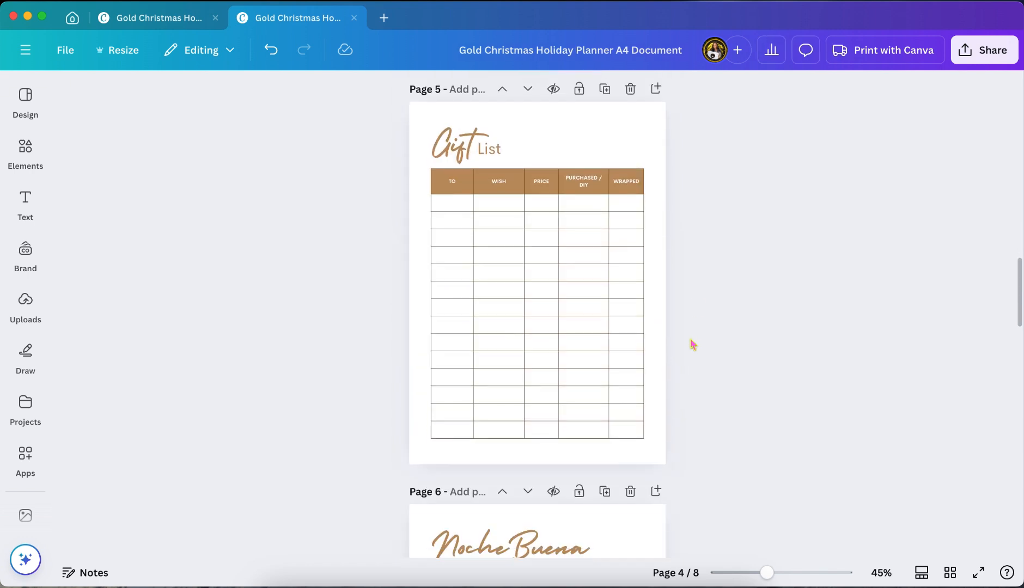
scroll(692, 344, down, 6)
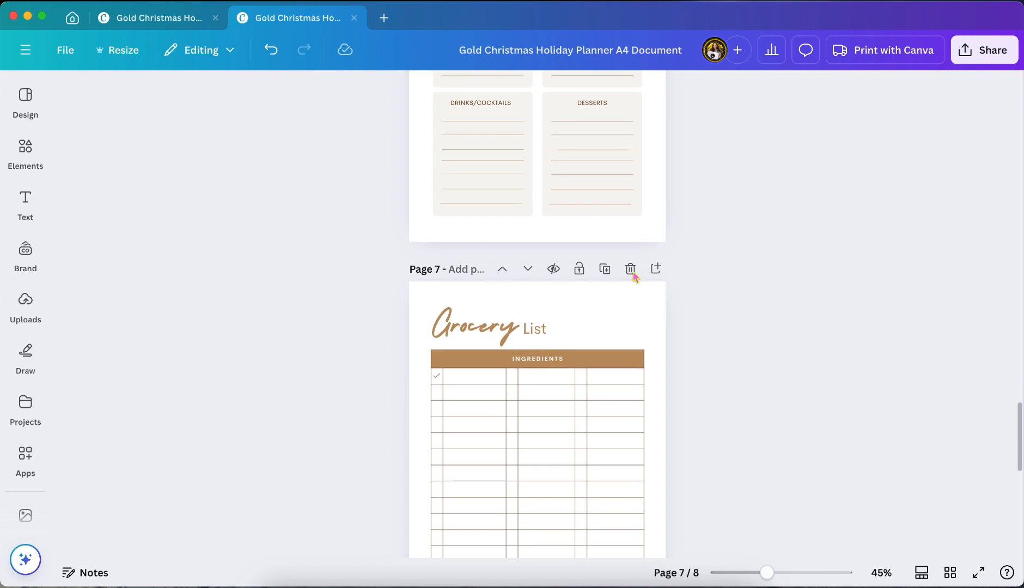
click(631, 269)
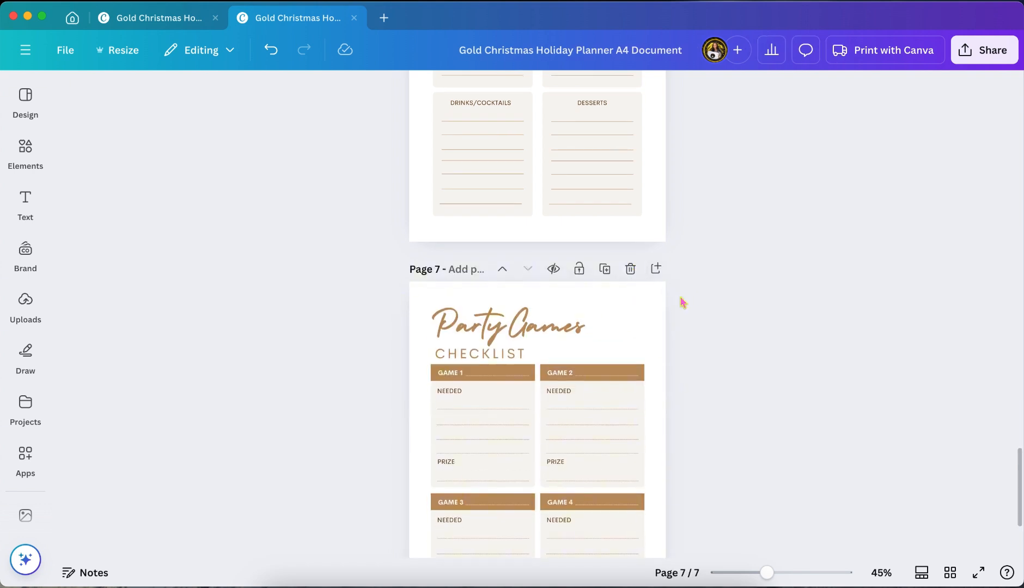
click(631, 269)
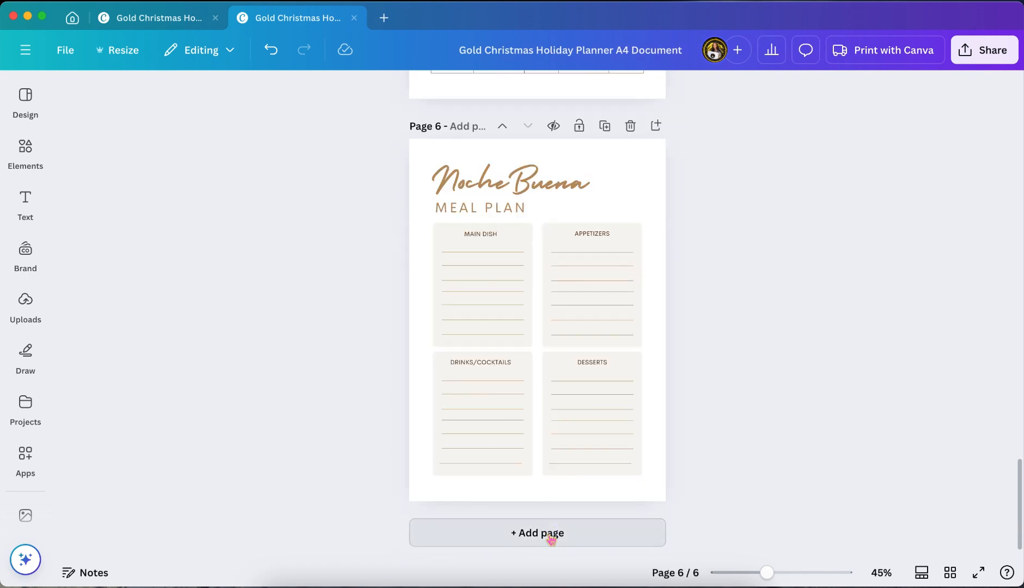
Add a page at the end of the planner and fill it with the white Content Planner template found by searching "content planner"
click(551, 534)
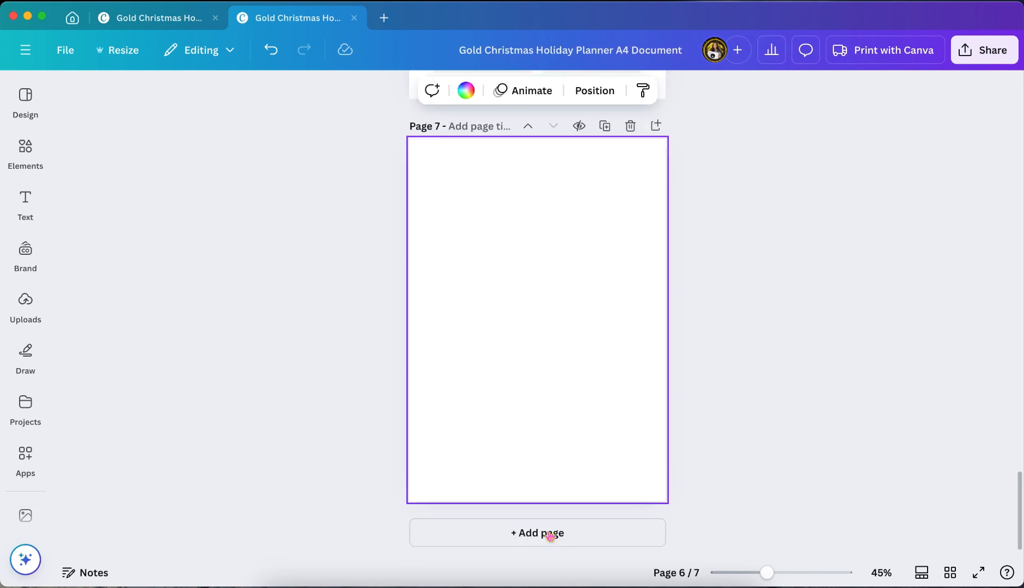
click(25, 100)
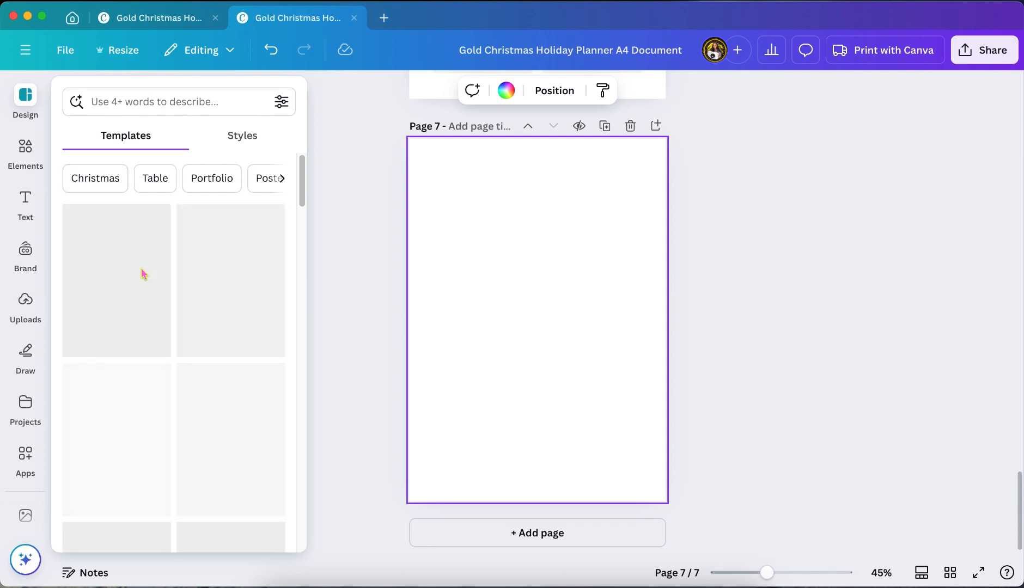
click(181, 102)
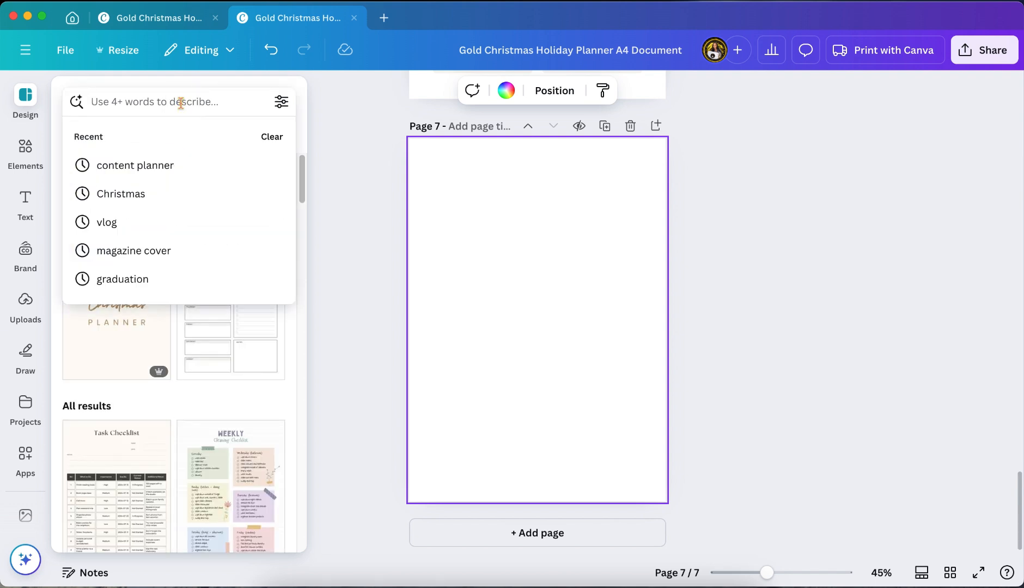
click(158, 169)
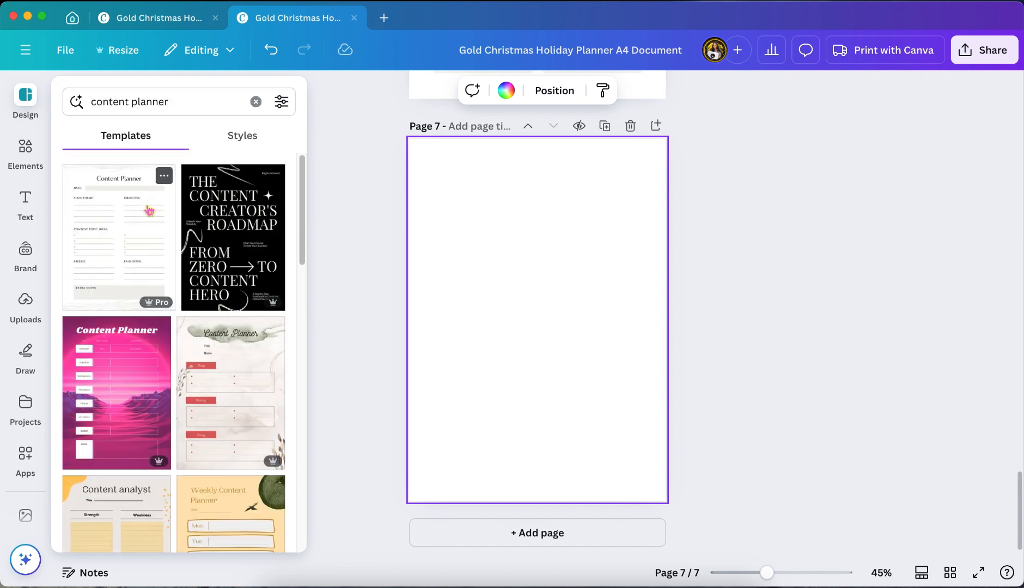
click(124, 251)
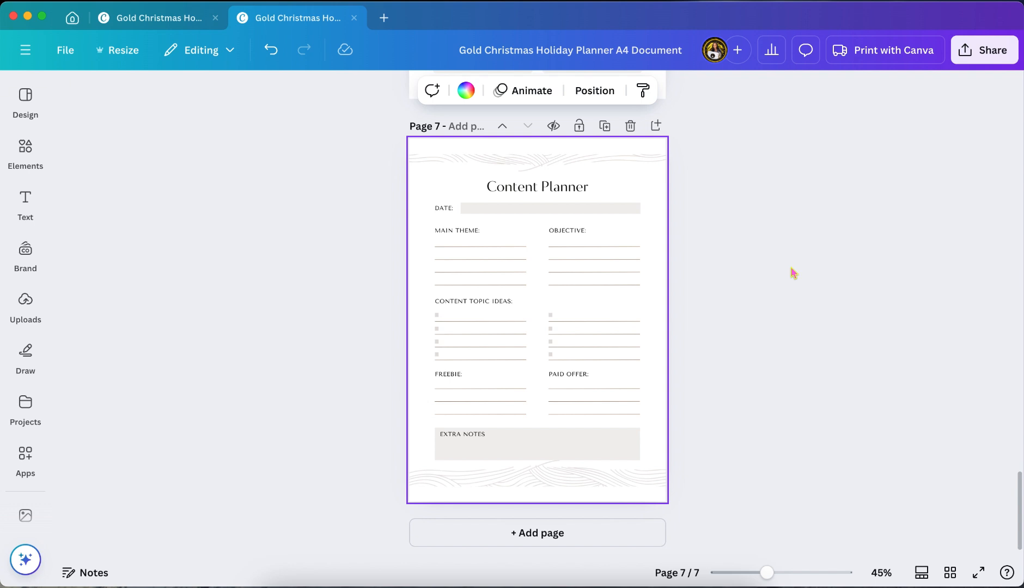
Change the font of the word "Christmas" on the cover page to Christmas Bells Regular
scroll(794, 273, up, 20)
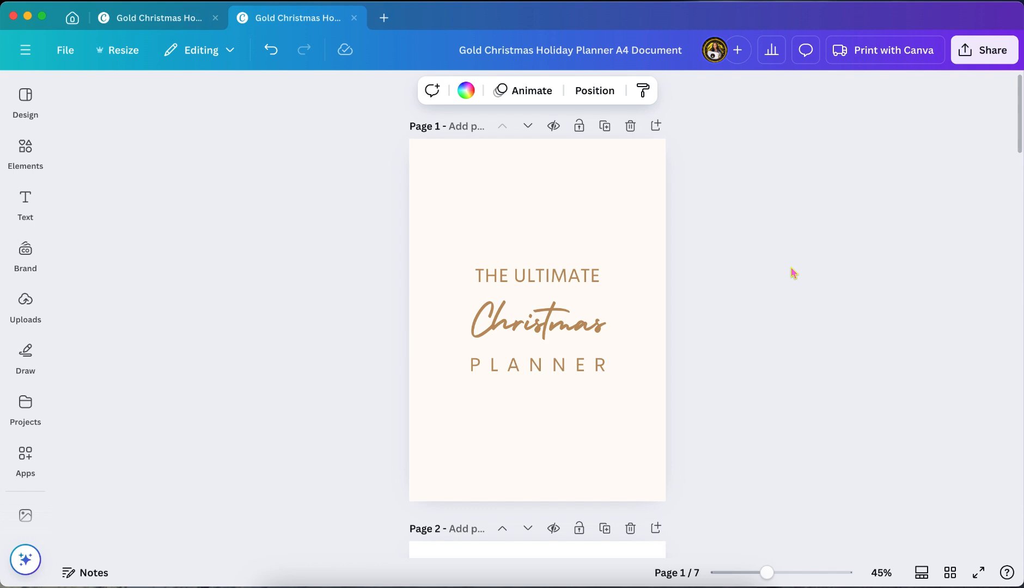
click(542, 334)
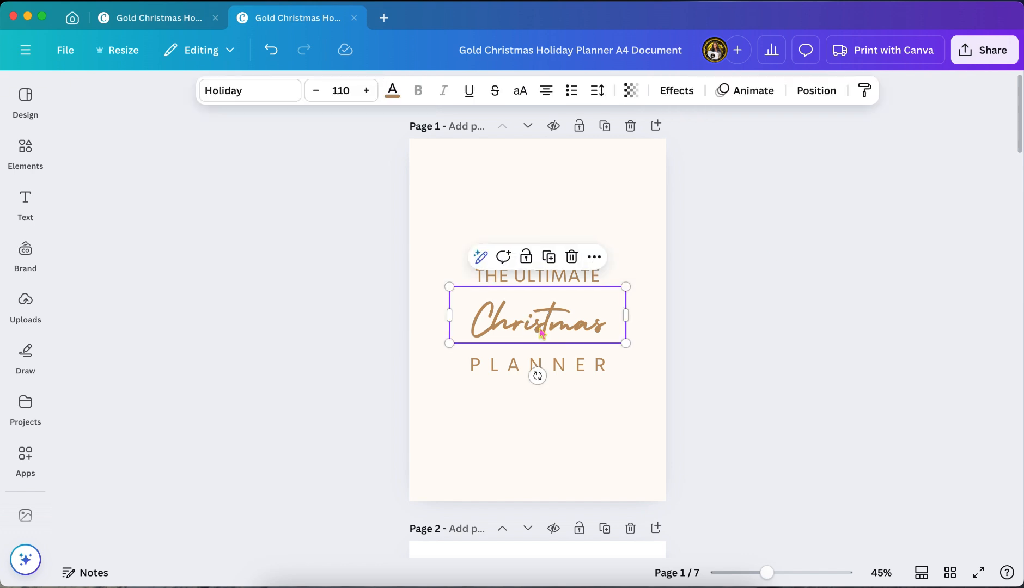
click(287, 96)
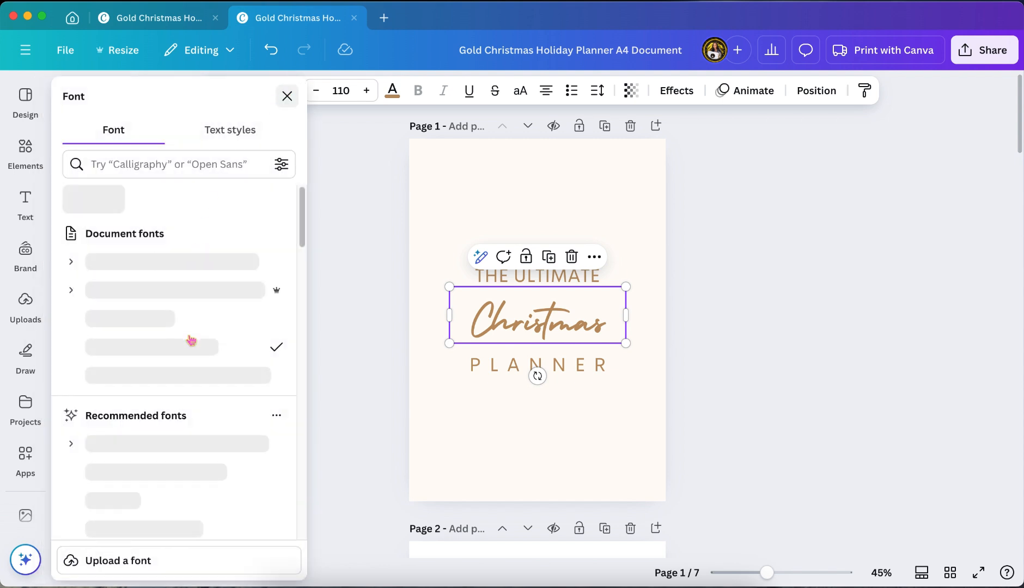
scroll(191, 341, down, 2)
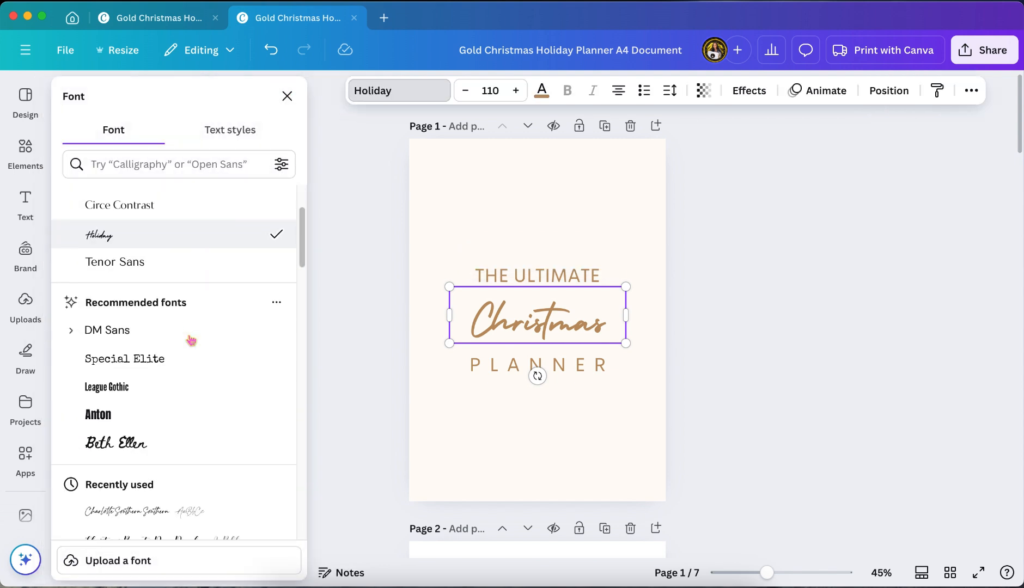
scroll(191, 341, down, 3)
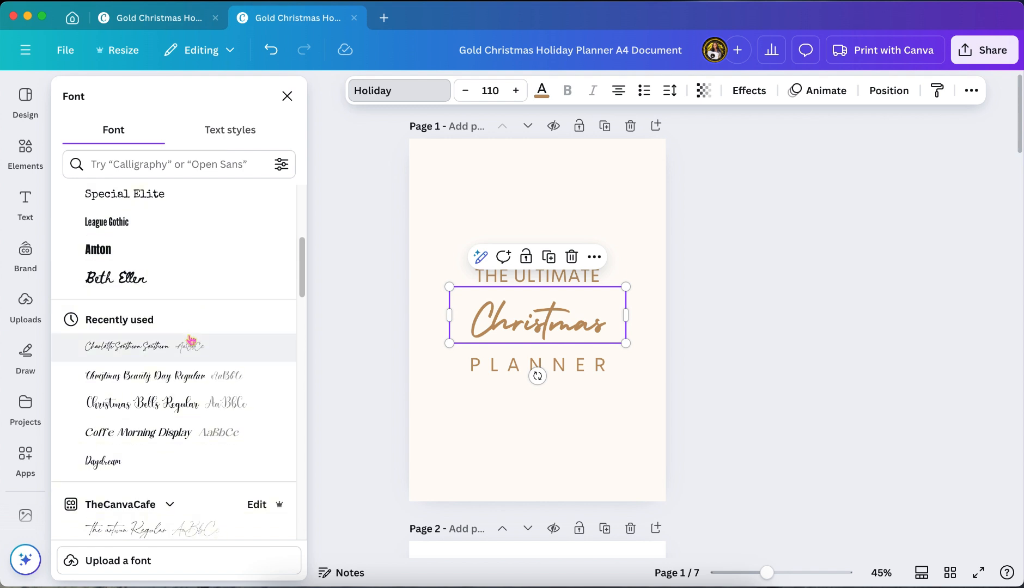
scroll(191, 342, down, 1)
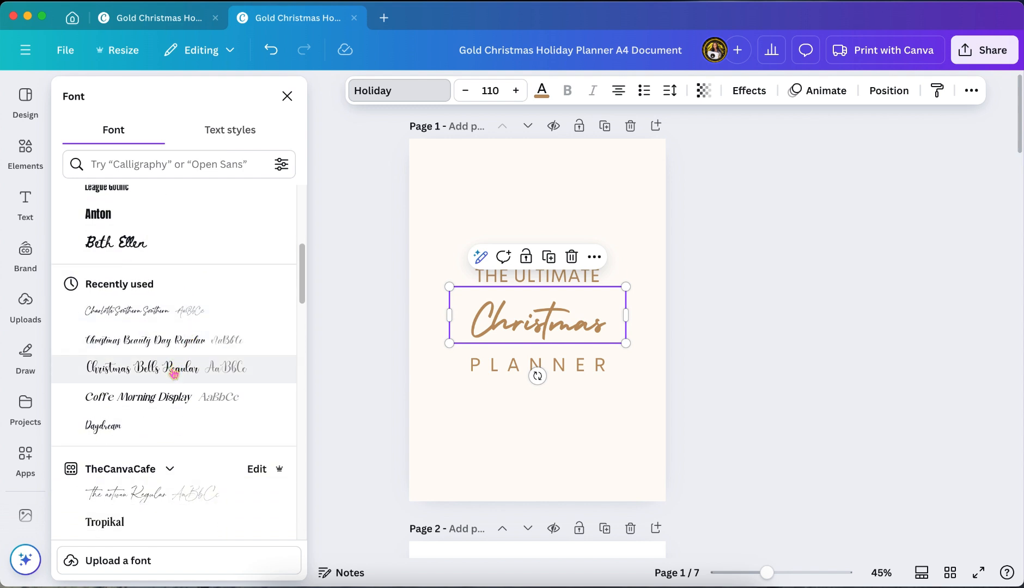
click(174, 374)
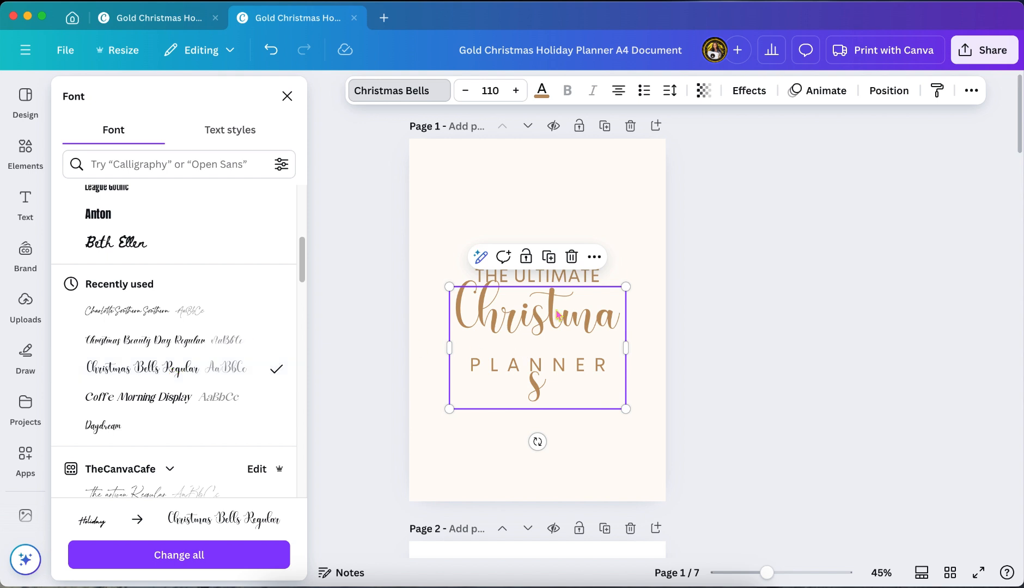
Set the font size of the cover's "Christmas" text to 104 so the word fits on one line
click(490, 90)
scroll(496, 362, down, 5)
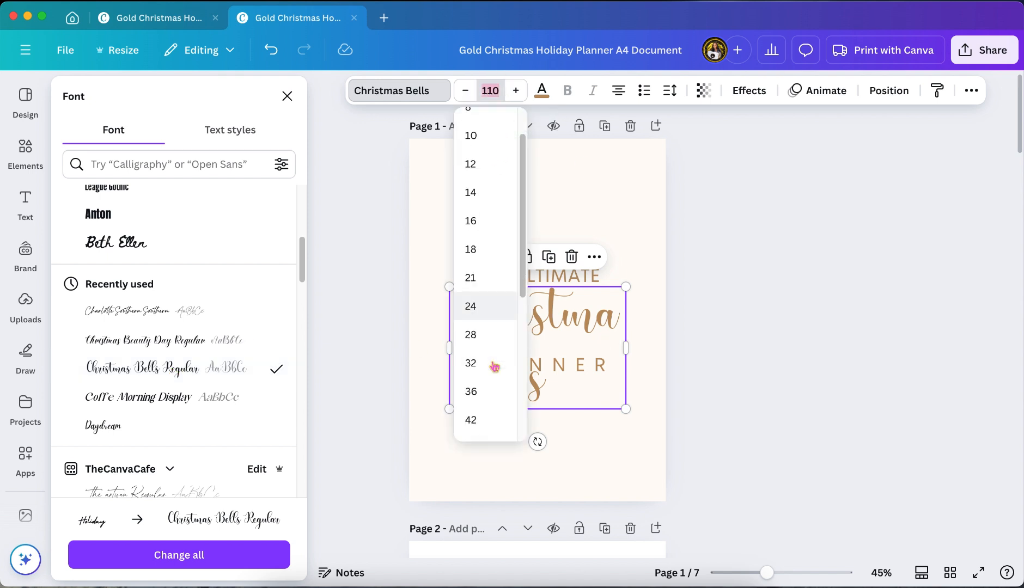
click(493, 366)
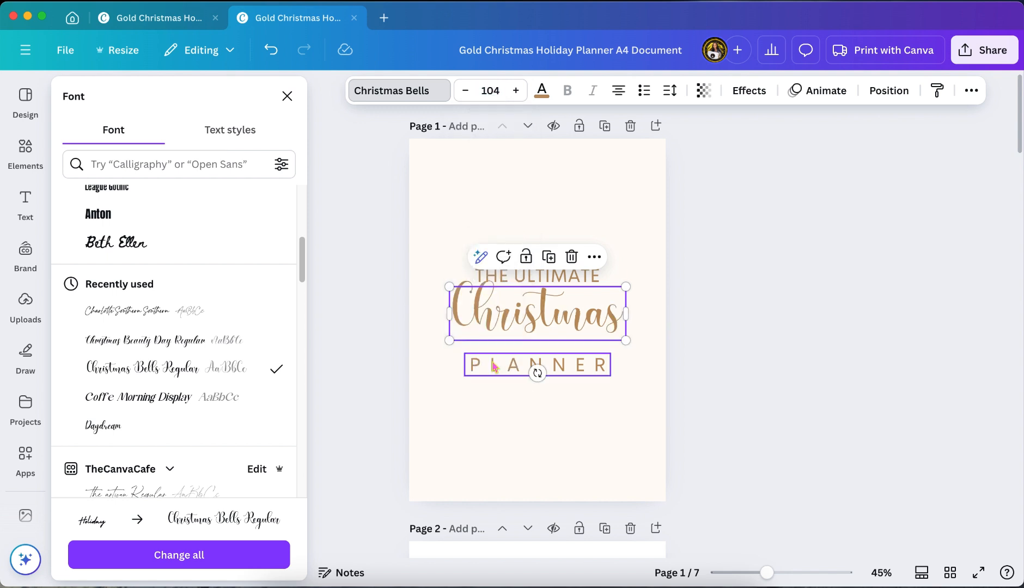
click(766, 251)
Change the "December" heading on page 2 to Christmas Bells Regular and apply the font change to the whole design
scroll(662, 240, down, 3)
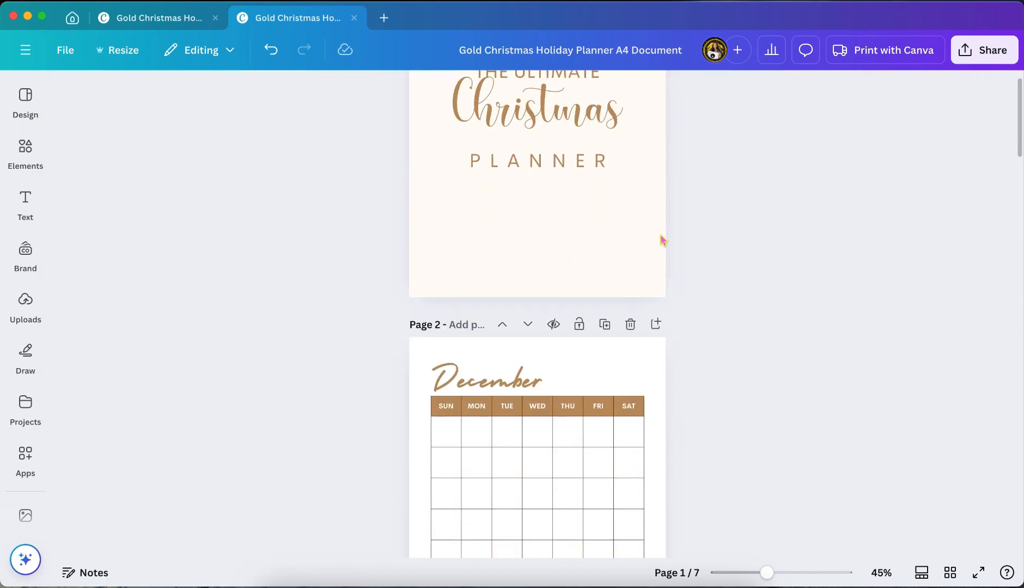
scroll(663, 240, down, 3)
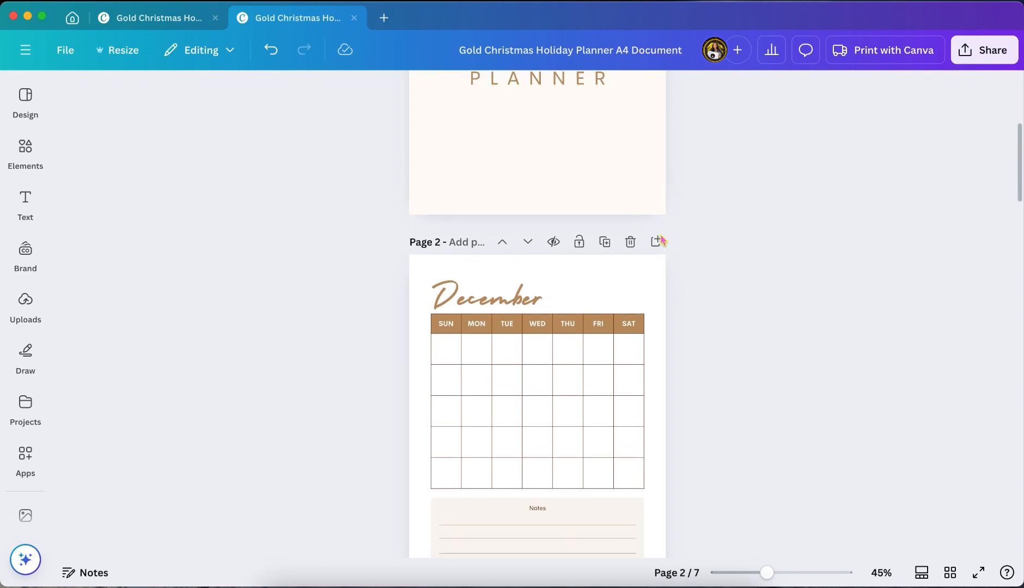
scroll(662, 239, up, 2)
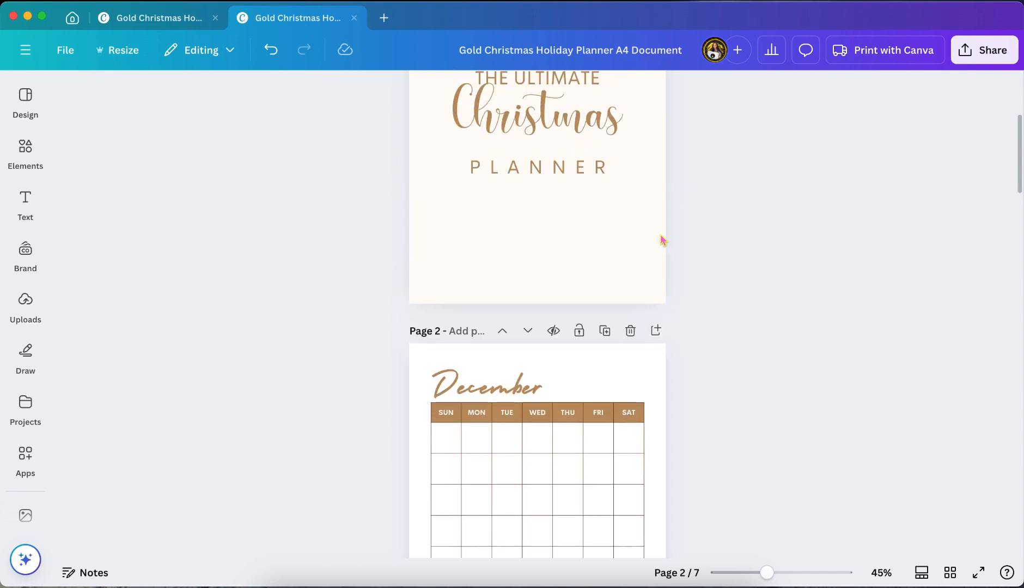
click(513, 388)
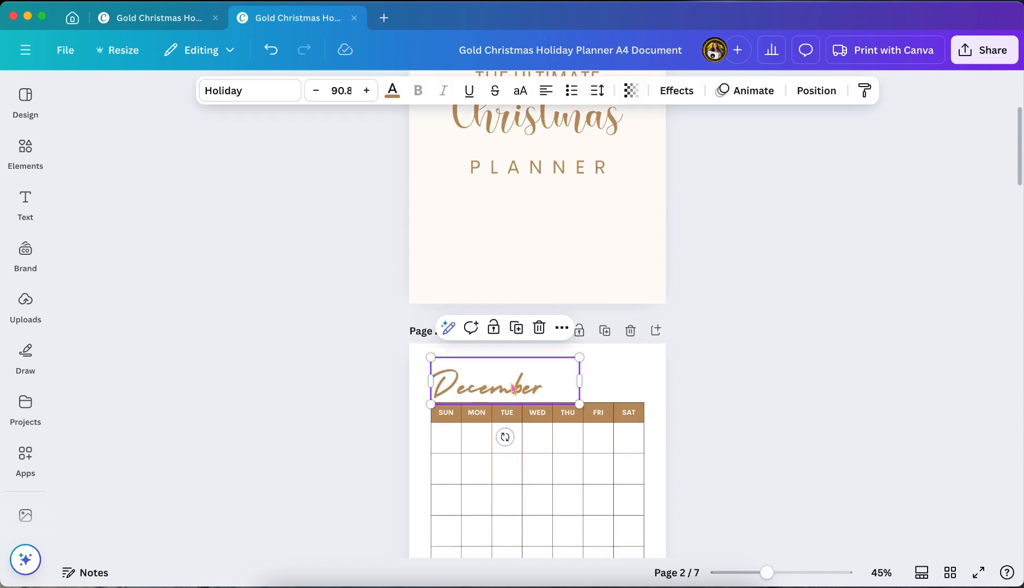
click(284, 96)
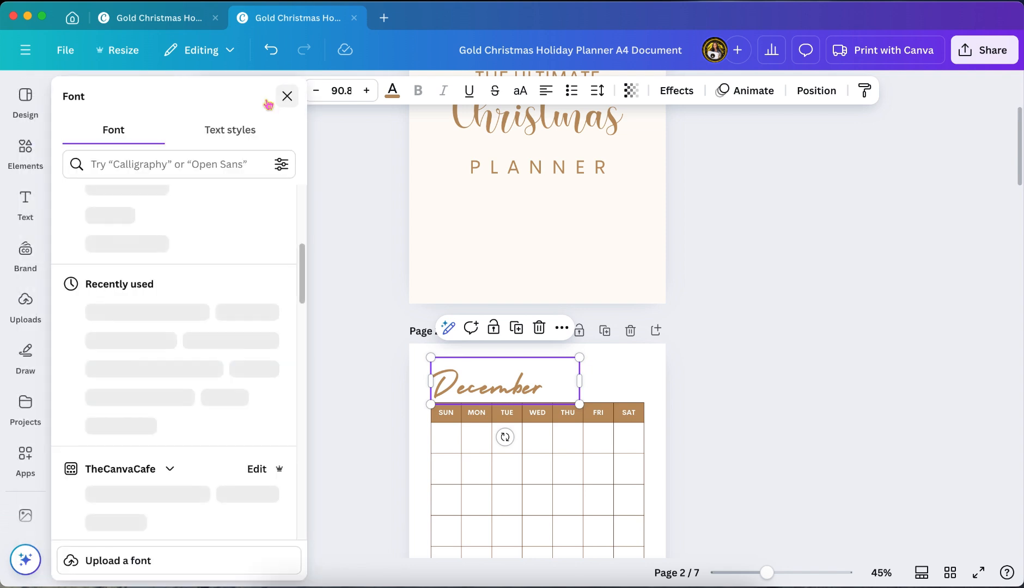
click(156, 321)
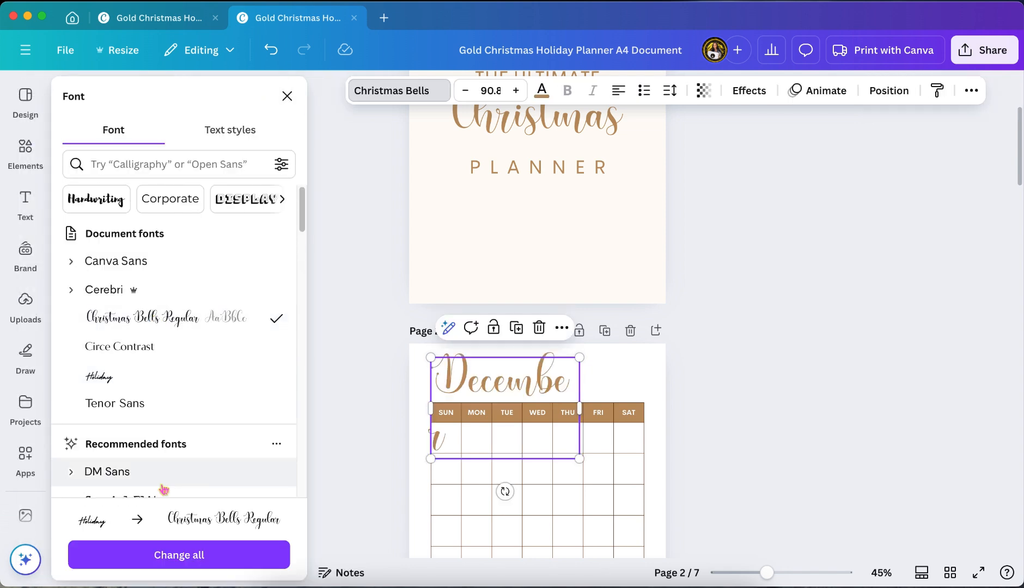
click(177, 556)
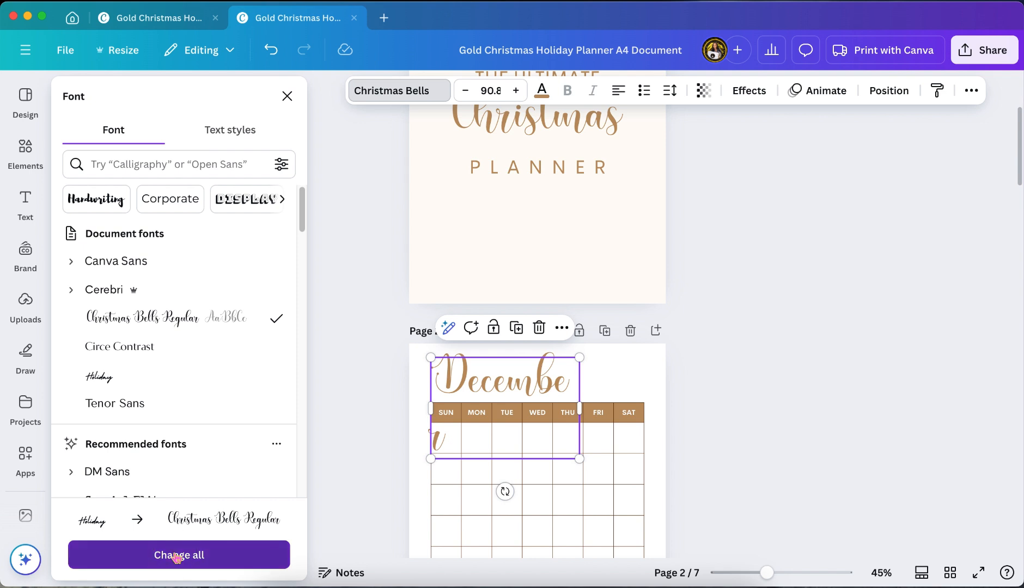
scroll(782, 355, up, 2)
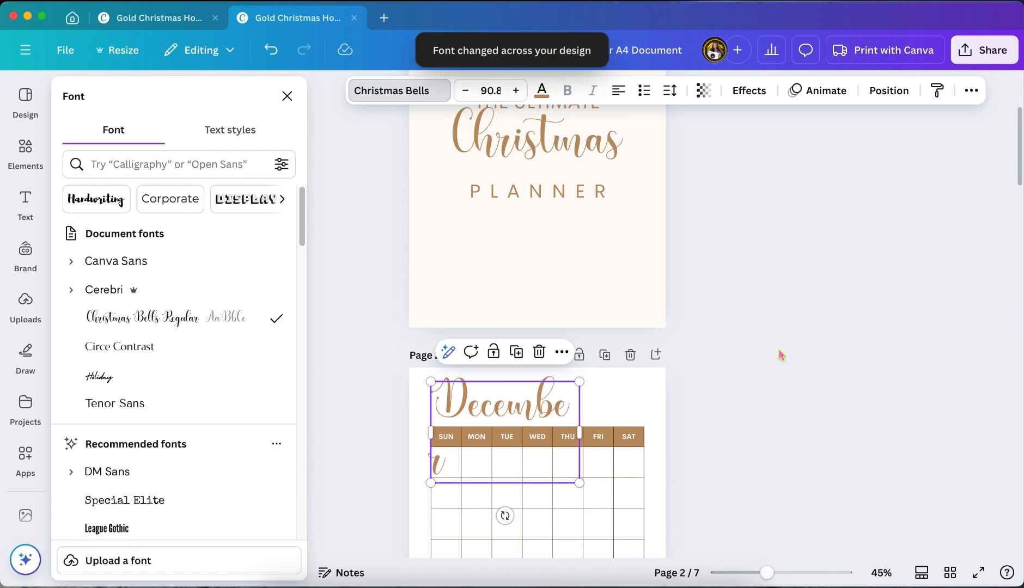
Set the font size of the "December" heading to 88
scroll(782, 355, down, 2)
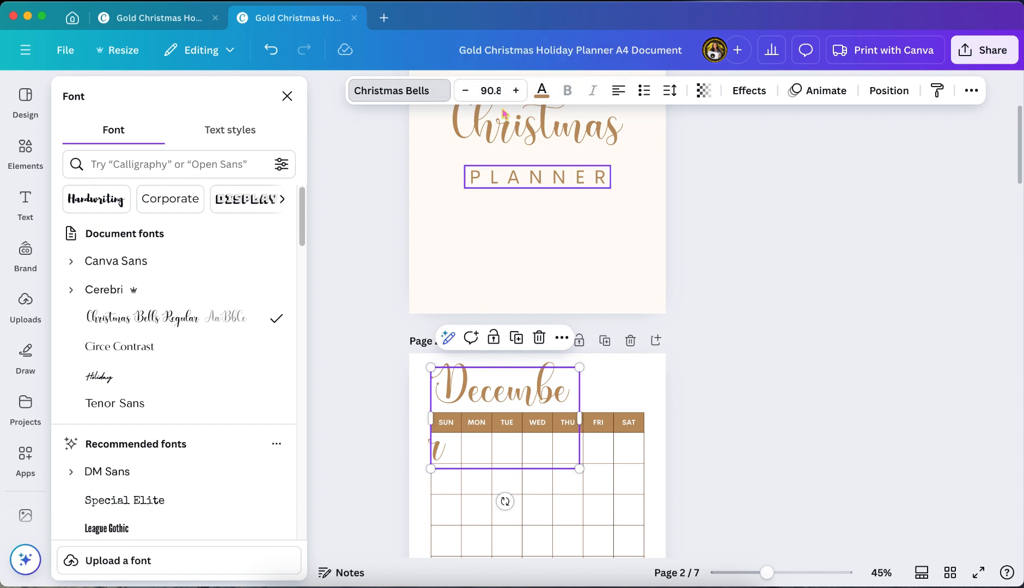
click(492, 91)
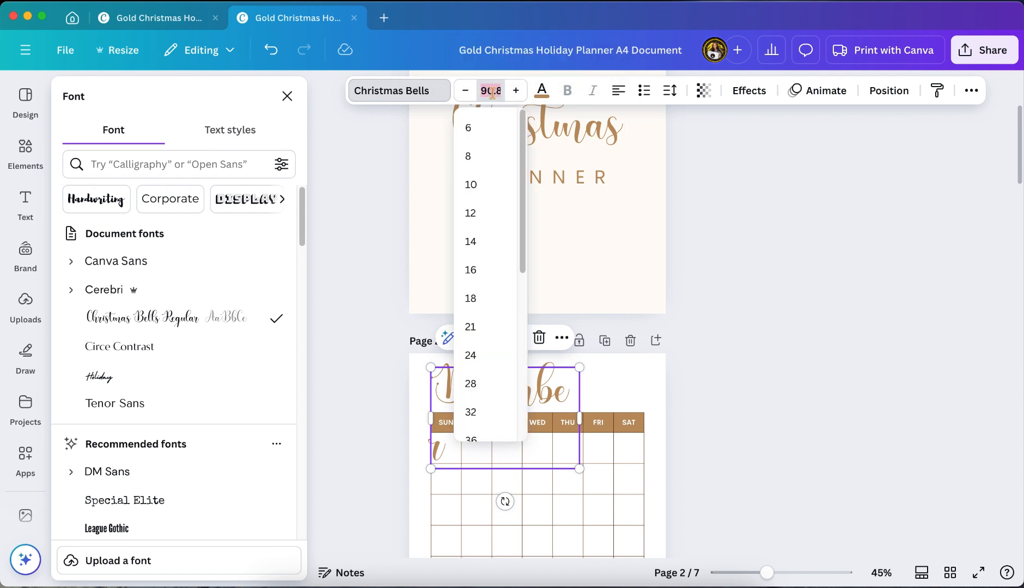
scroll(500, 401, down, 1)
scroll(500, 400, down, 5)
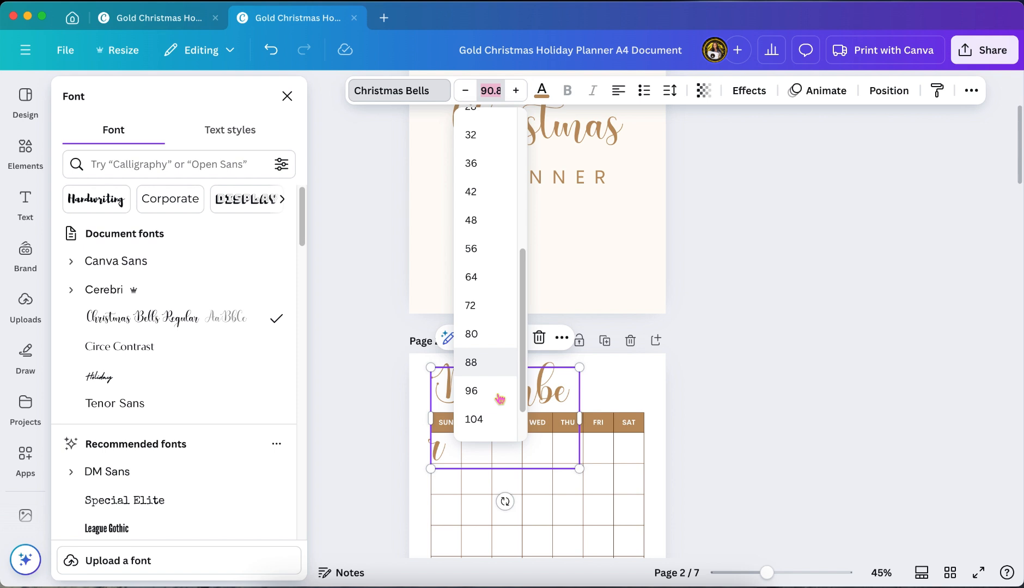
click(471, 364)
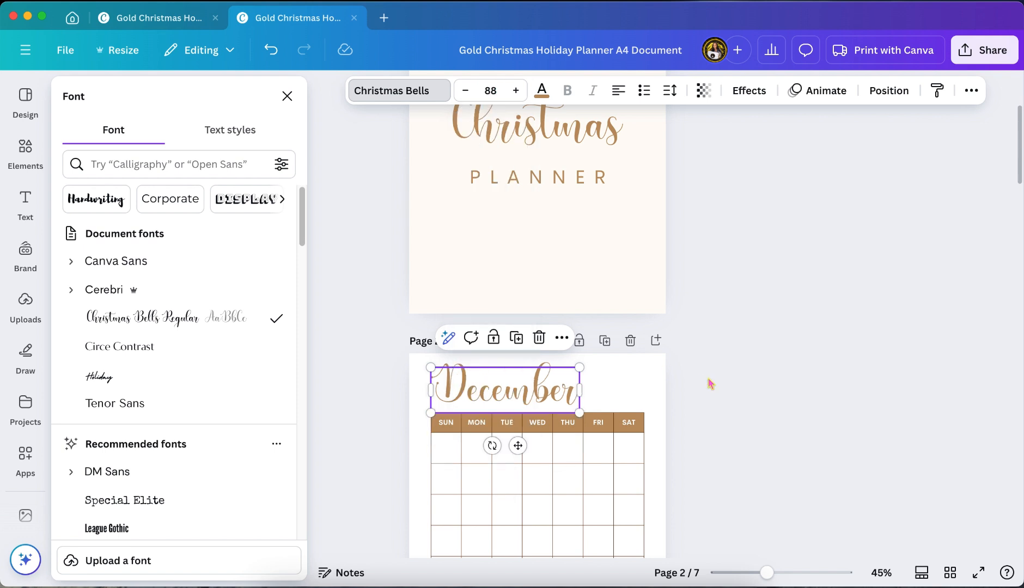
Copy the style of the "December" heading onto the "Preparation" heading on page 3
click(937, 91)
scroll(577, 317, down, 10)
click(564, 326)
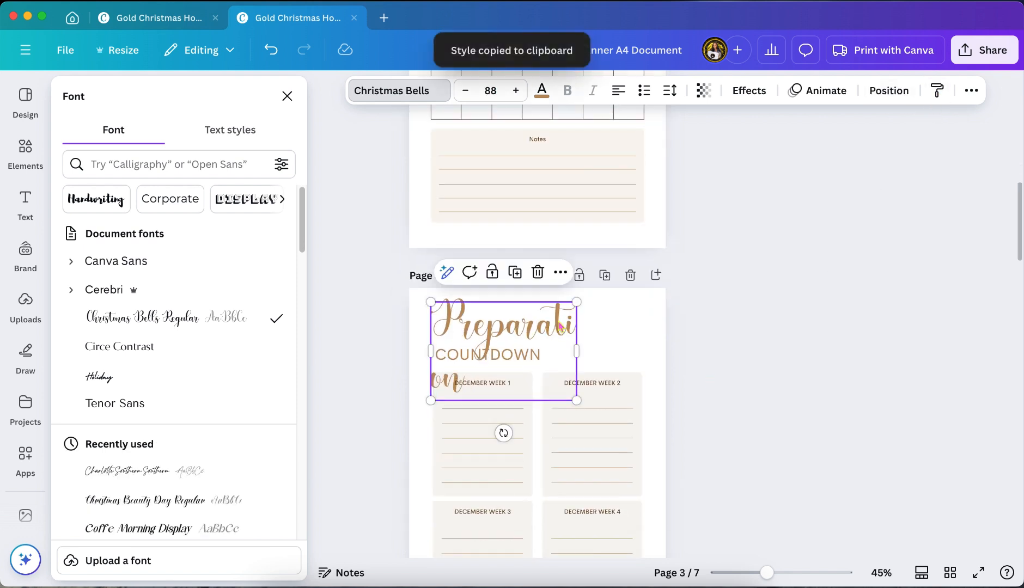
Widen the text box of the "Preparation" heading and set its font size to 72
click(512, 91)
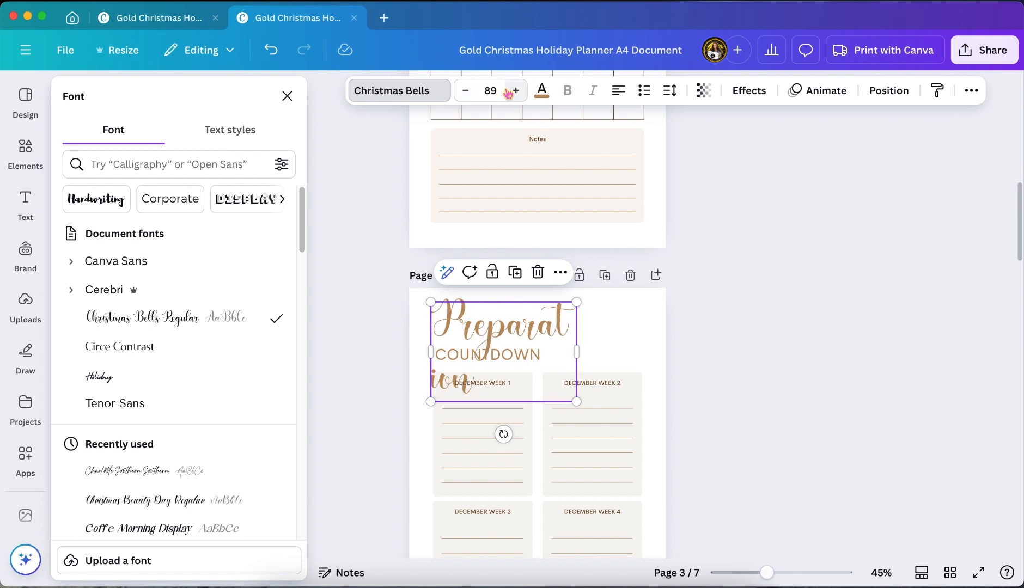
click(490, 91)
click(478, 377)
drag(577, 347, 622, 348)
click(513, 91)
click(490, 91)
click(473, 348)
Copy the style of the "Preparation" heading onto the word "Gift" in the Gift List title on page 5
scroll(686, 288, up, 6)
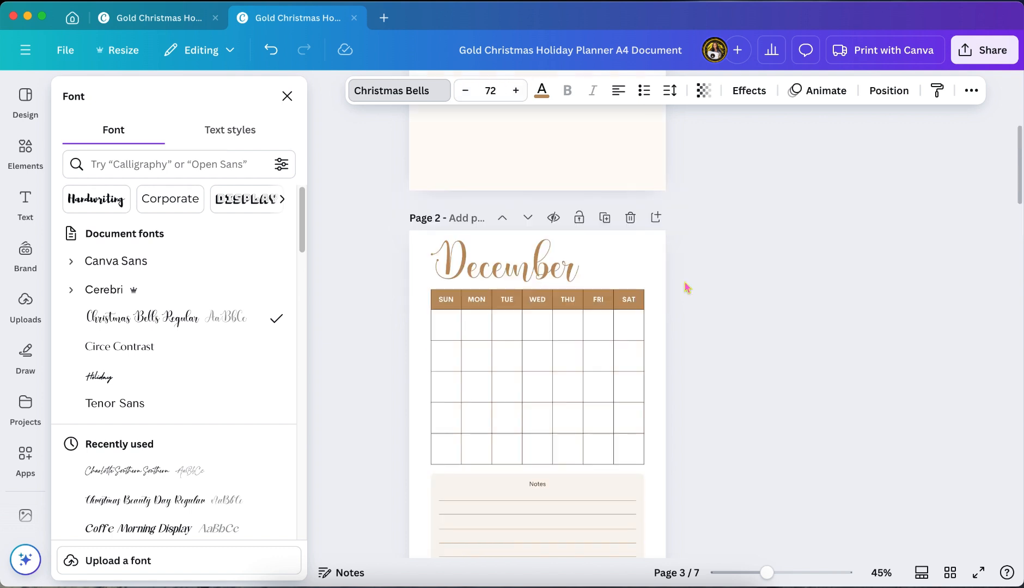
click(938, 91)
scroll(904, 233, down, 10)
click(462, 221)
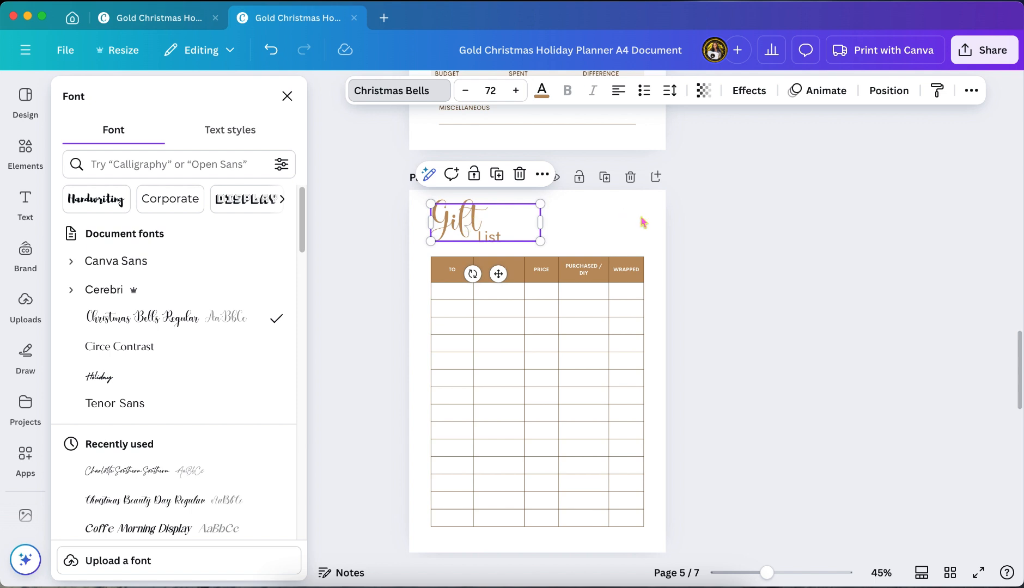
Copy the style of "Gift" onto the words "Noche" and "Buena" in the meal plan title on page 6
click(937, 90)
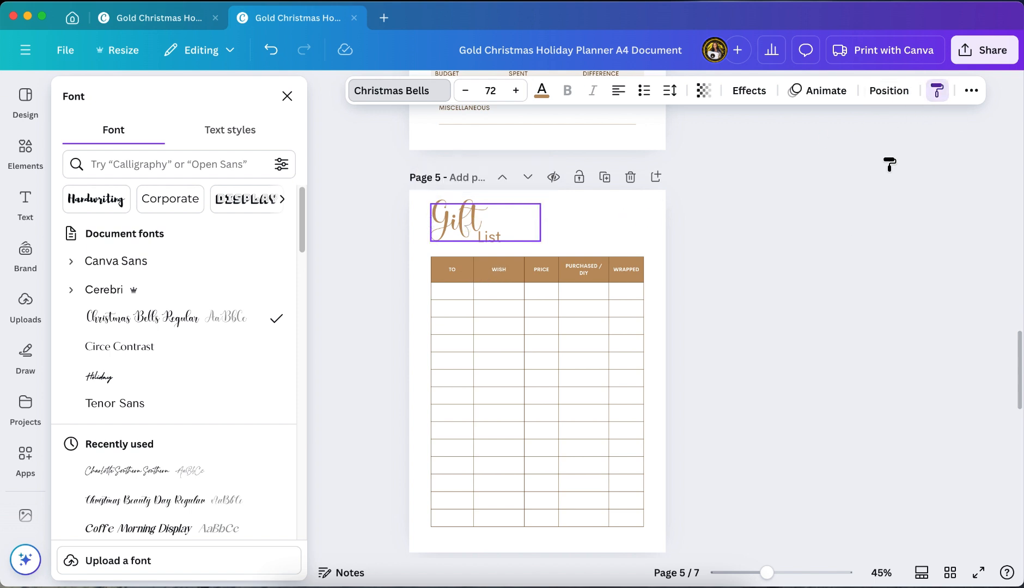
scroll(821, 286, down, 10)
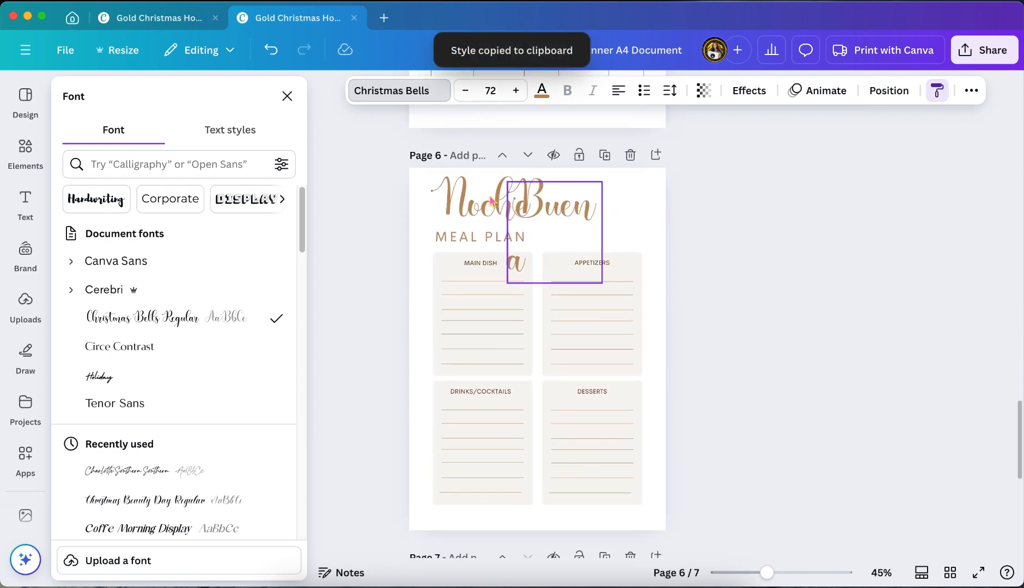
click(495, 211)
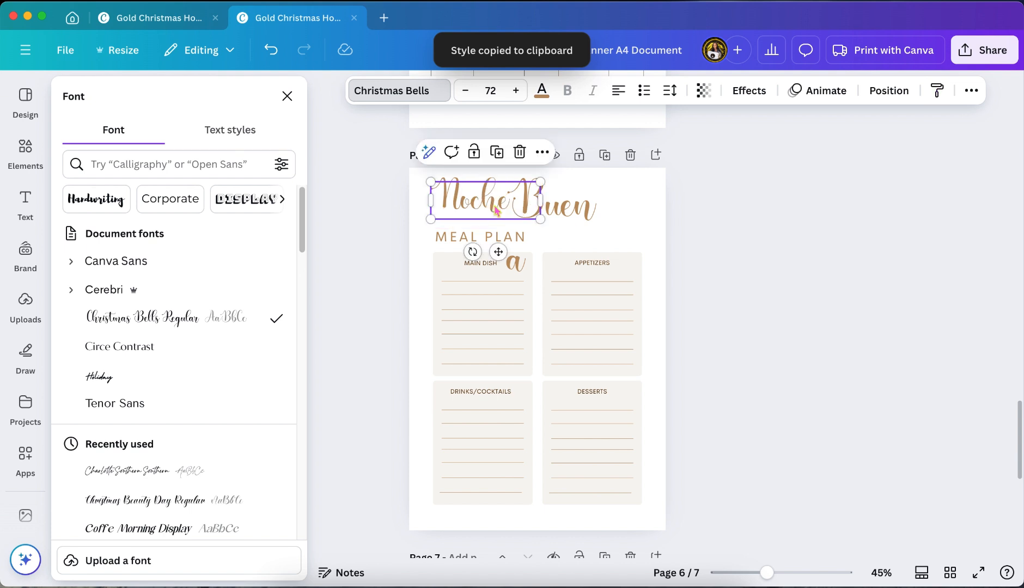
click(937, 92)
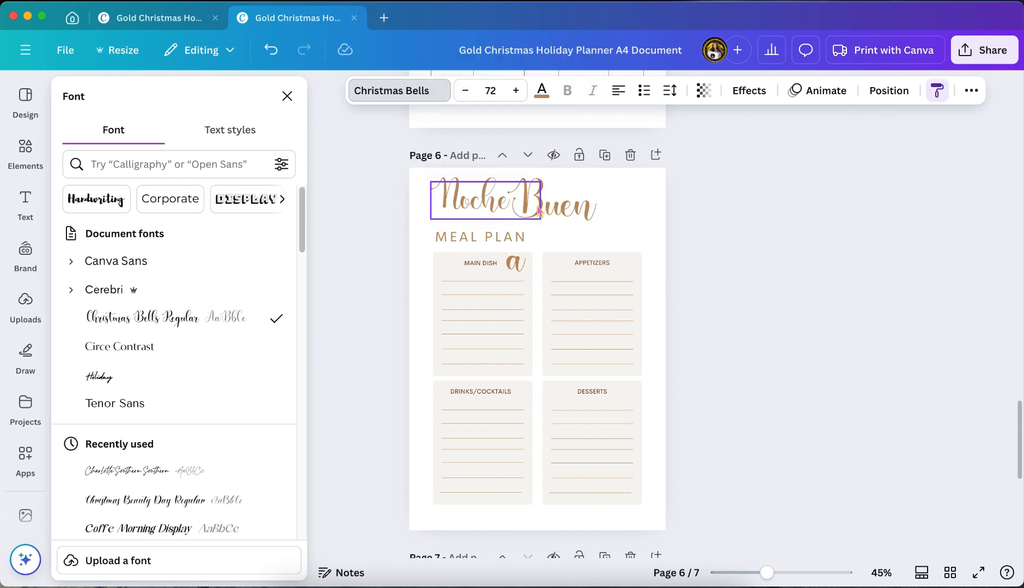
click(566, 213)
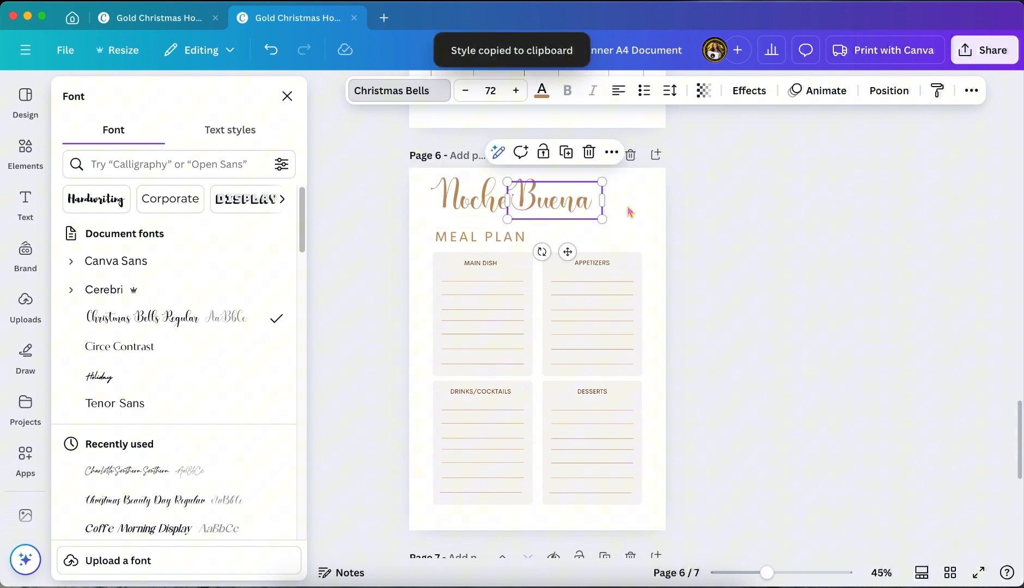
click(937, 91)
scroll(755, 314, down, 8)
scroll(755, 313, up, 1)
click(567, 241)
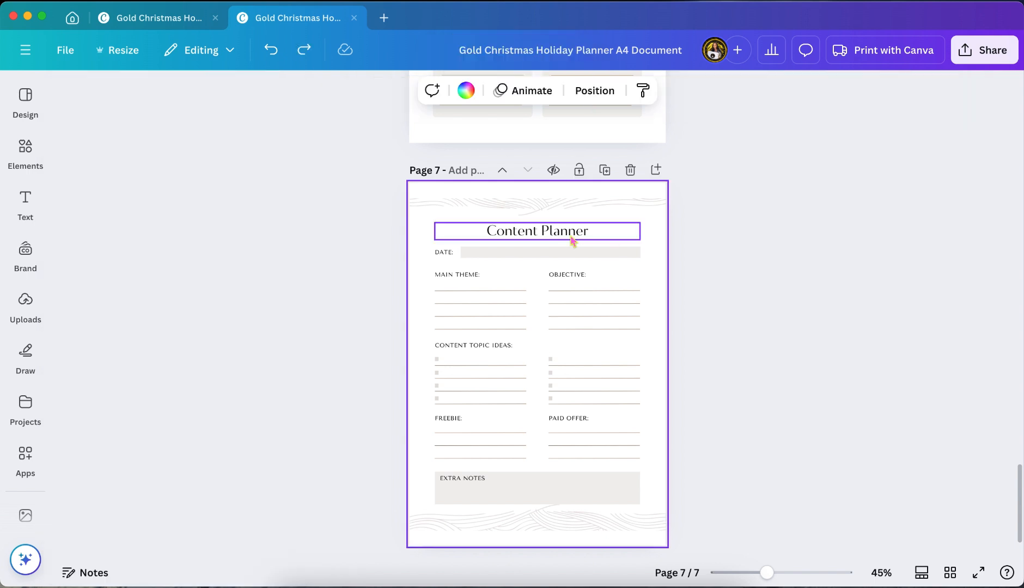
Copy the style of the word "Buena" on page 6 onto the "Content Planner" title on page 7
scroll(573, 240, up, 6)
click(569, 169)
click(865, 91)
scroll(734, 355, down, 4)
click(566, 373)
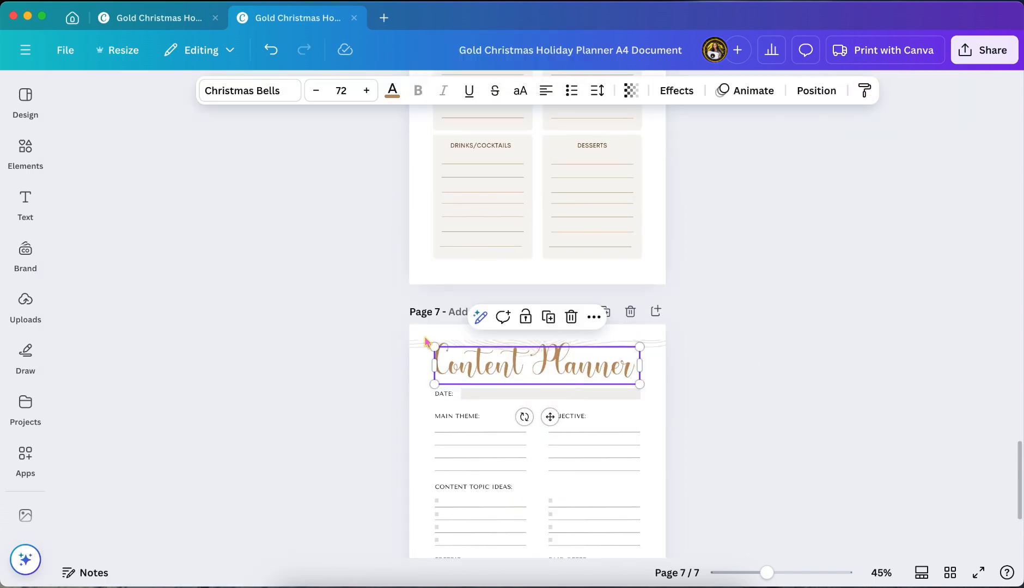
Delete the wavy line graphics above and below the content on the Content Planner page
click(426, 353)
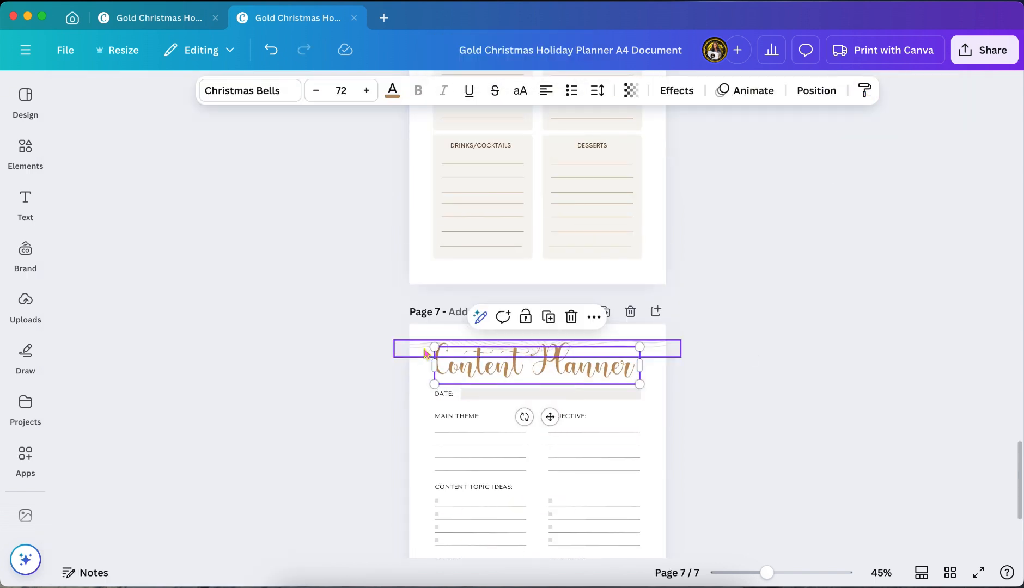
click(561, 312)
scroll(715, 370, down, 5)
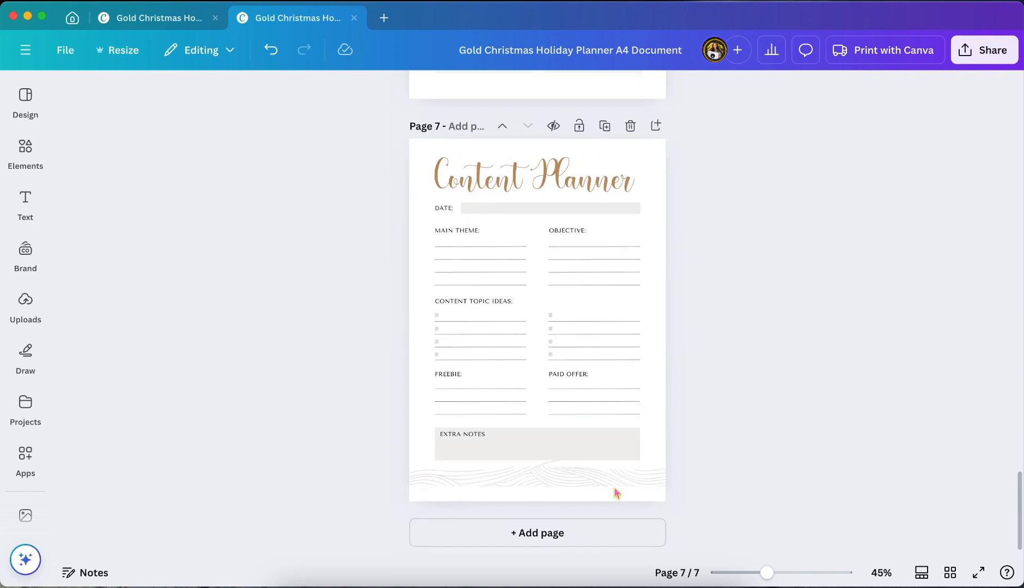
click(627, 476)
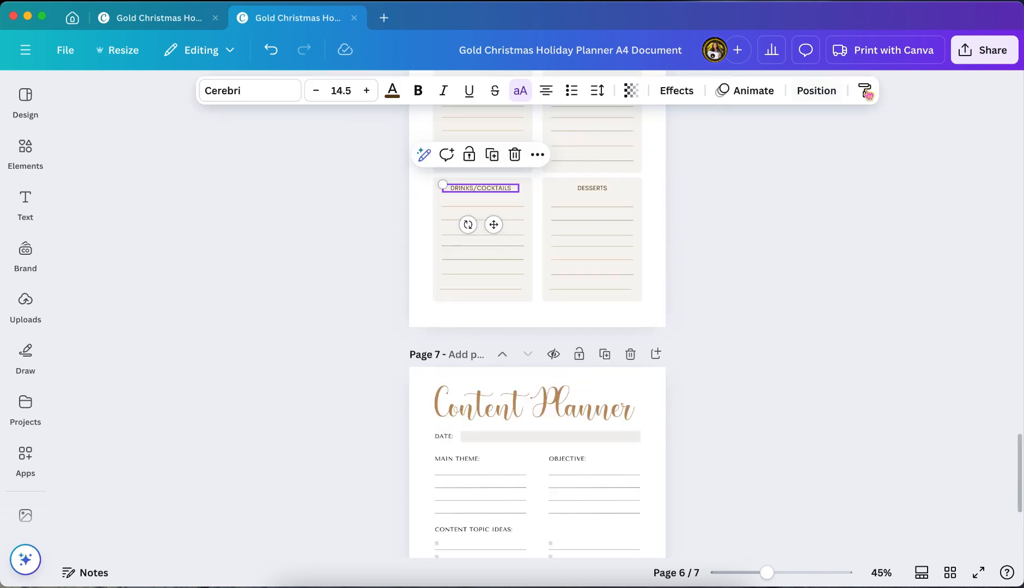
Copy the style of the "DRINKS/COCKTAILS" label on page 6 onto the "DATE:" and "OBJECTIVE:" labels on page 7
click(865, 92)
scroll(681, 339, down, 3)
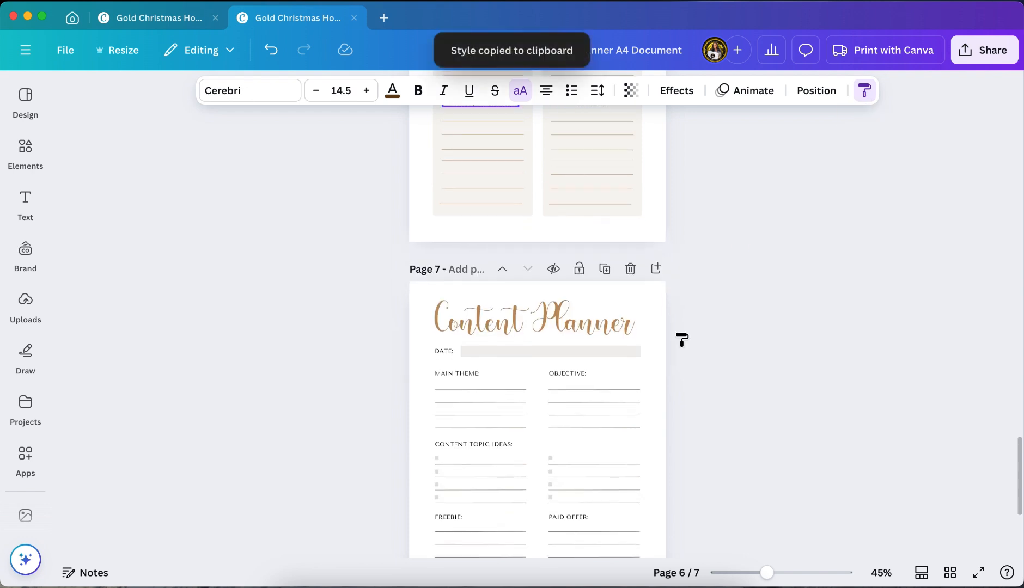
click(442, 342)
click(865, 92)
click(573, 364)
click(865, 91)
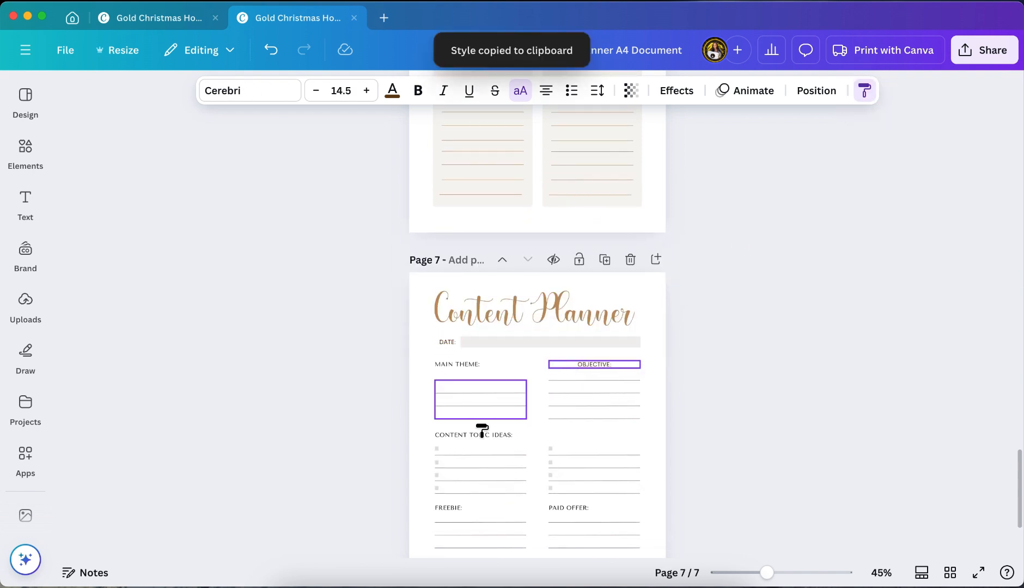
click(480, 428)
click(270, 50)
Copy the style of the "OBJECTIVE:" label onto the "MAIN THEME:" and "CONTENT TOPIC IDEAS:" labels
scroll(440, 275, down, 3)
click(593, 269)
click(865, 91)
click(459, 269)
click(866, 91)
click(473, 340)
click(865, 91)
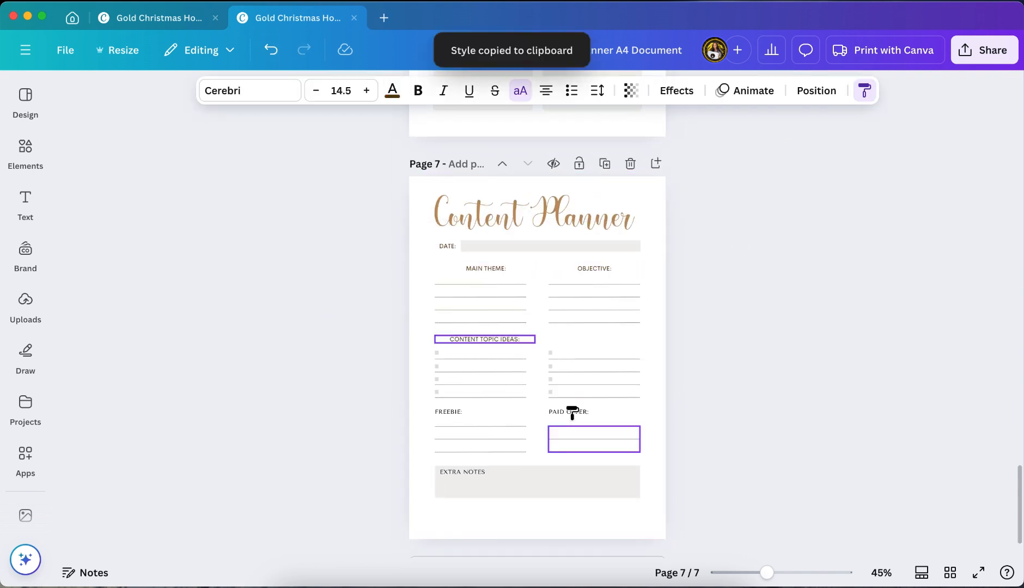
click(572, 413)
Copy the style of the "CONTENT TOPIC IDEAS:" label onto the "FREEBIE:" and "EXTRA NOTES" labels
click(865, 91)
click(447, 416)
click(271, 50)
click(479, 340)
click(865, 91)
click(449, 413)
click(865, 91)
click(477, 474)
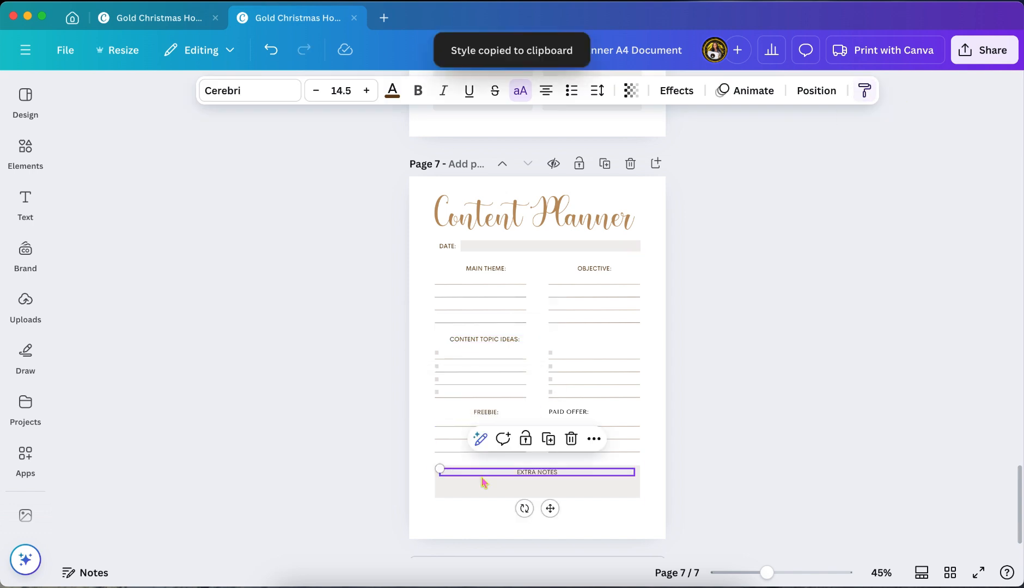
click(713, 312)
Go back to the cover page and open the full collection of recently used elements
scroll(713, 313, up, 10)
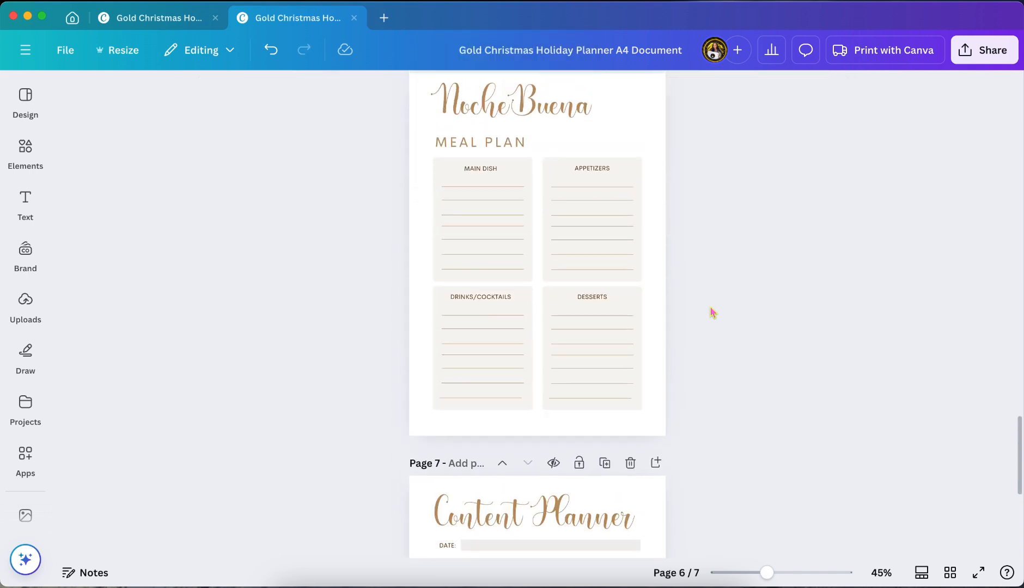
scroll(713, 313, up, 15)
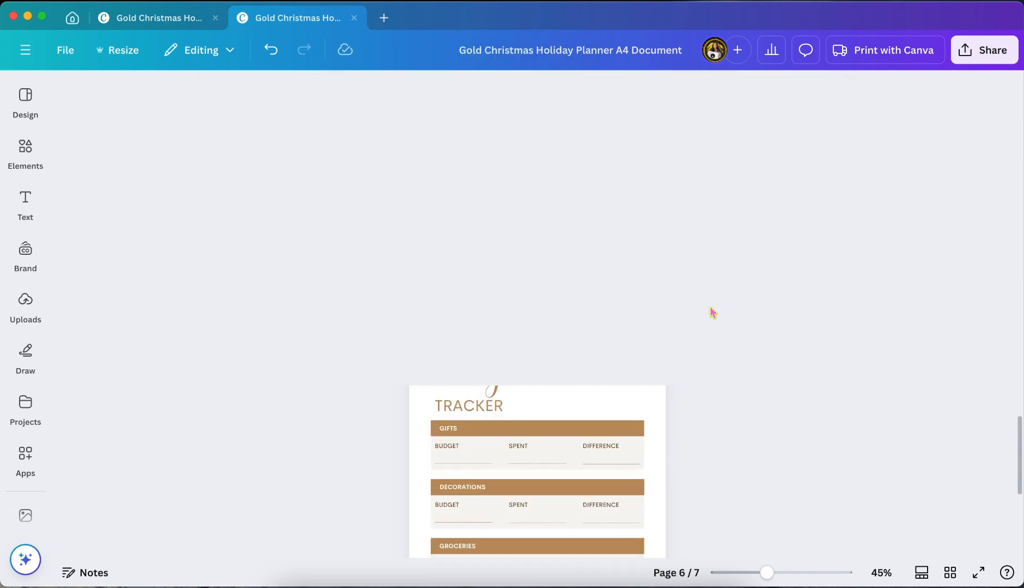
scroll(712, 312, up, 15)
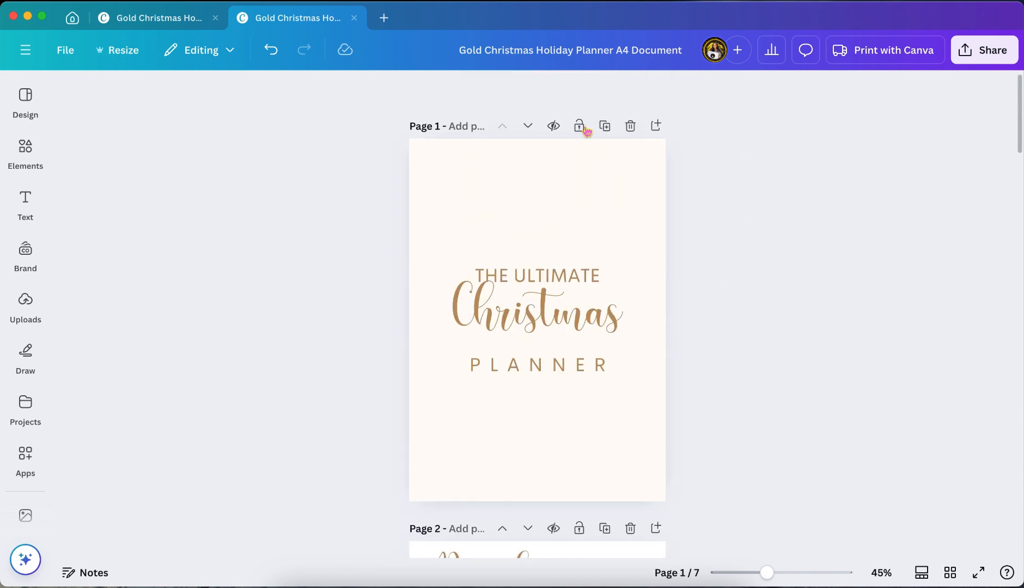
click(28, 150)
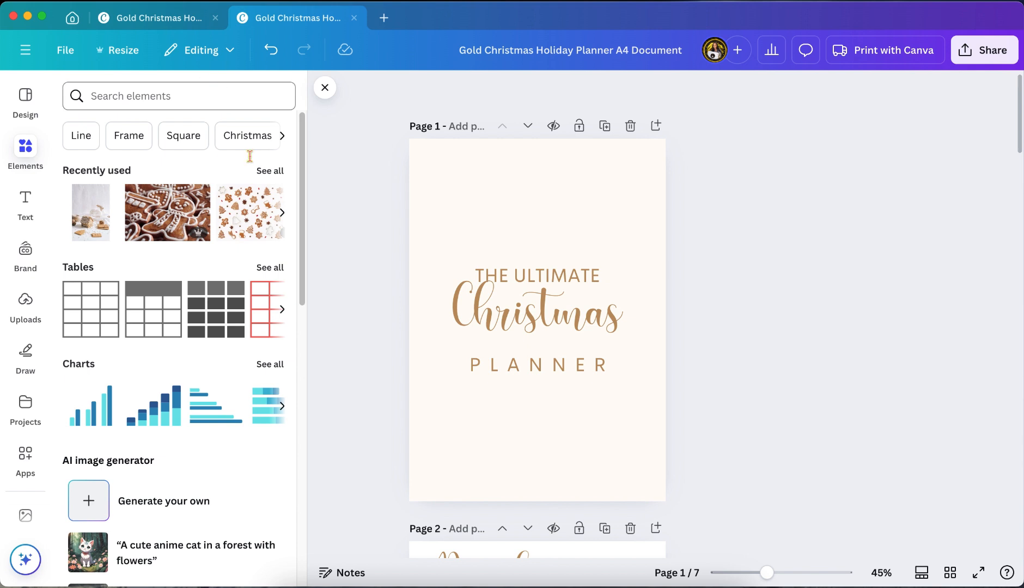
click(269, 173)
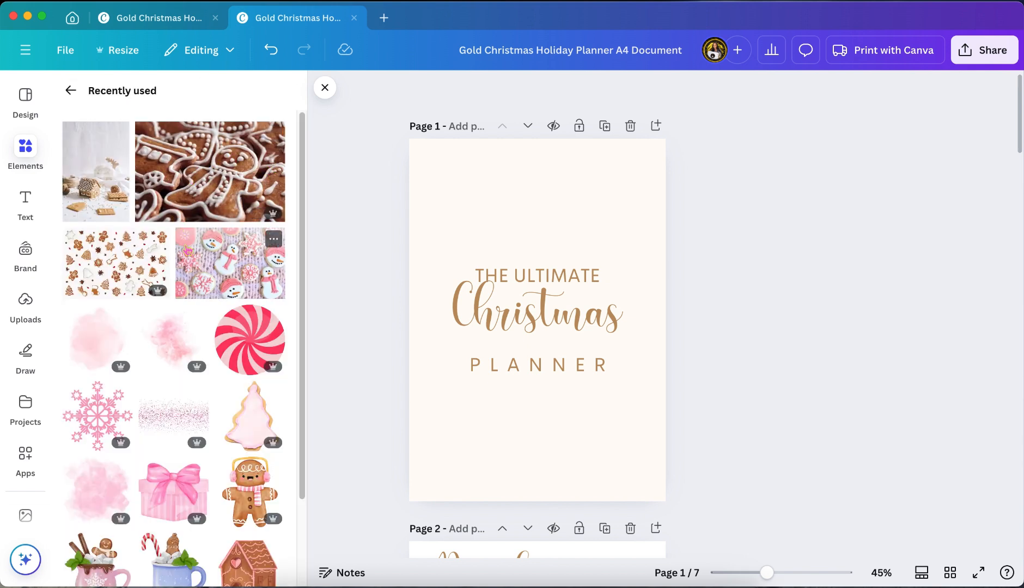
Add the gingerbread village photo from the recently used elements to the cover and set it as the page background
scroll(188, 250, down, 1)
scroll(188, 251, down, 3)
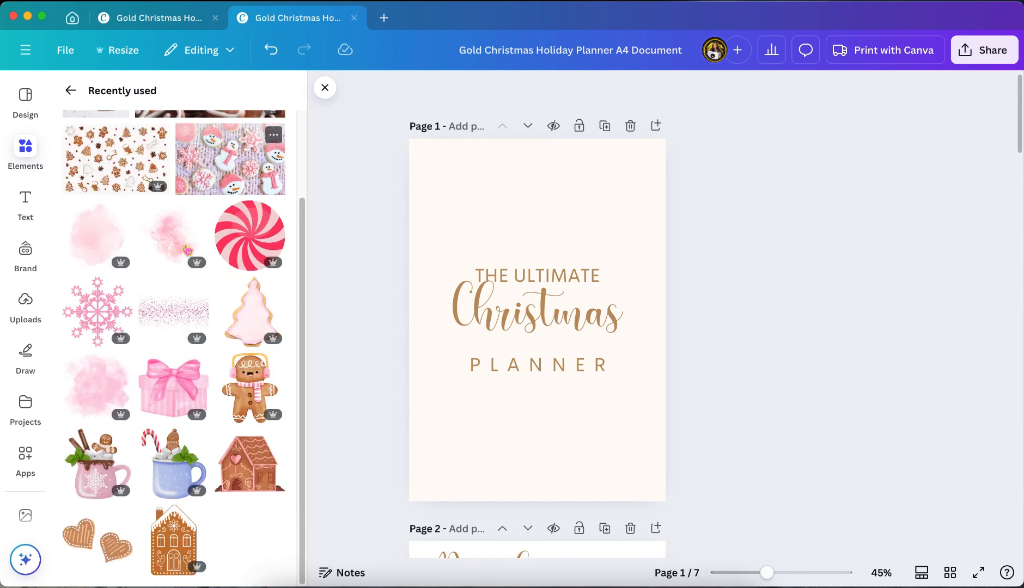
scroll(187, 251, down, 15)
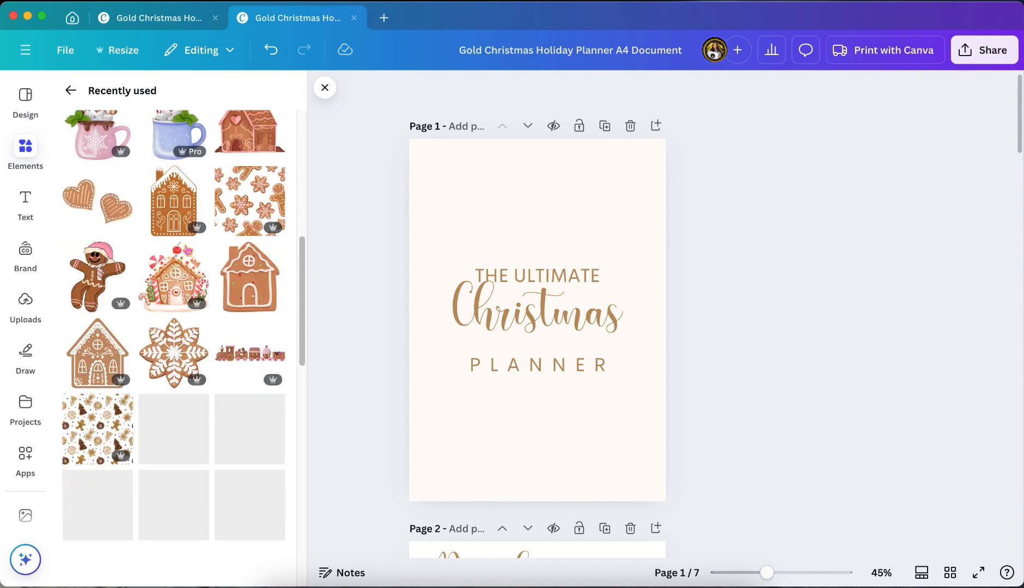
scroll(187, 251, down, 5)
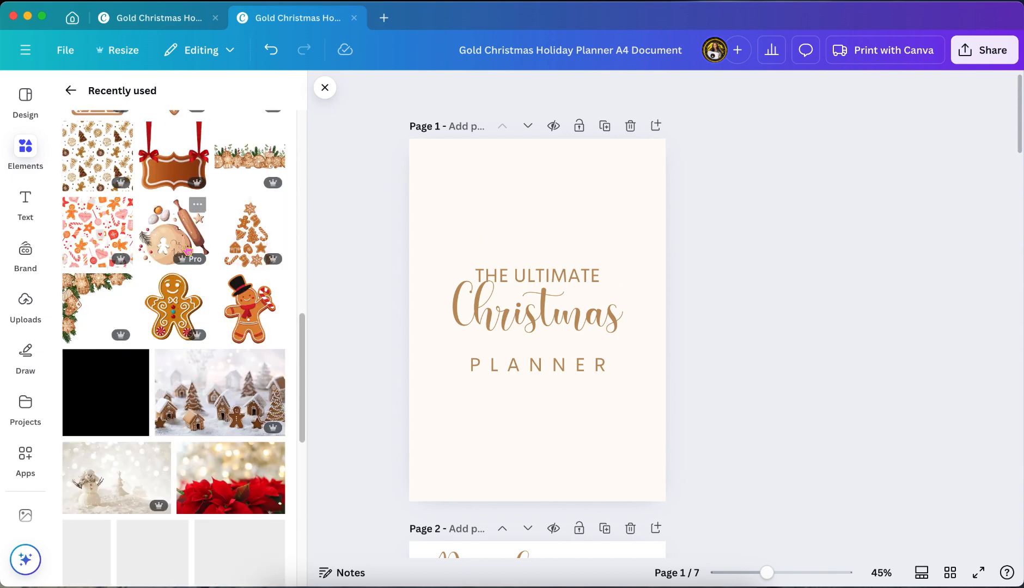
scroll(187, 251, down, 2)
drag(210, 333, 465, 175)
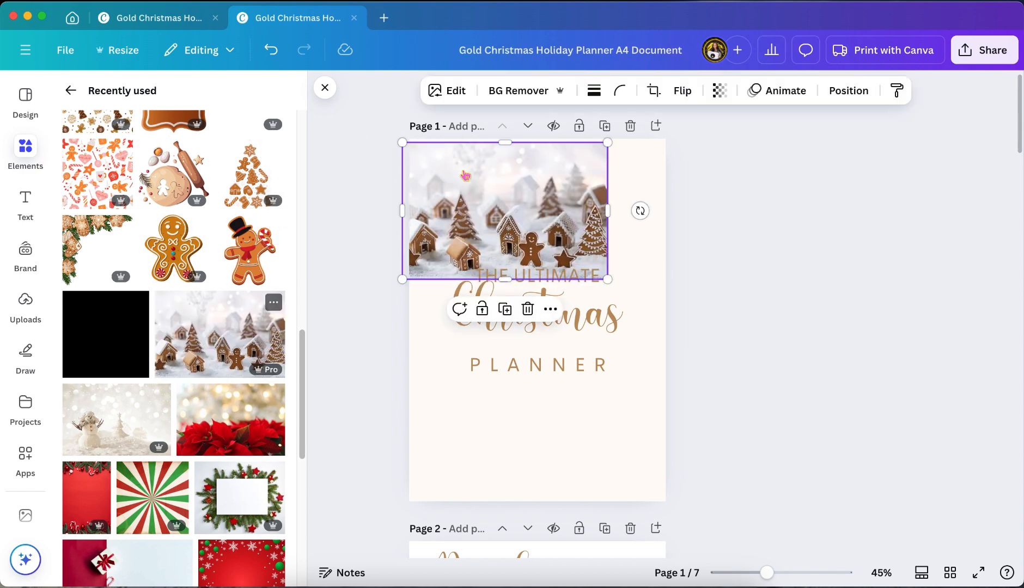
right_click(465, 174)
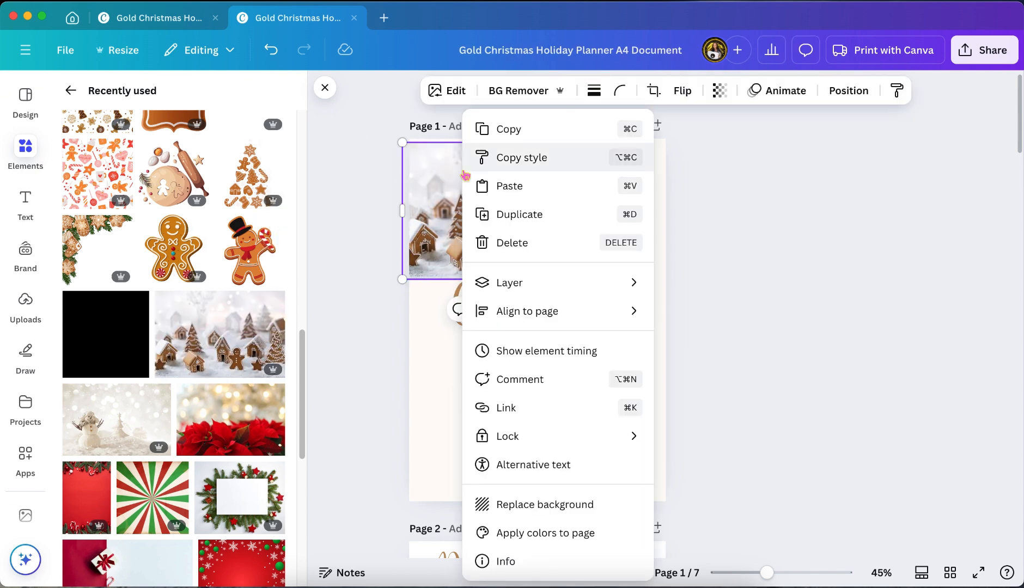
click(551, 514)
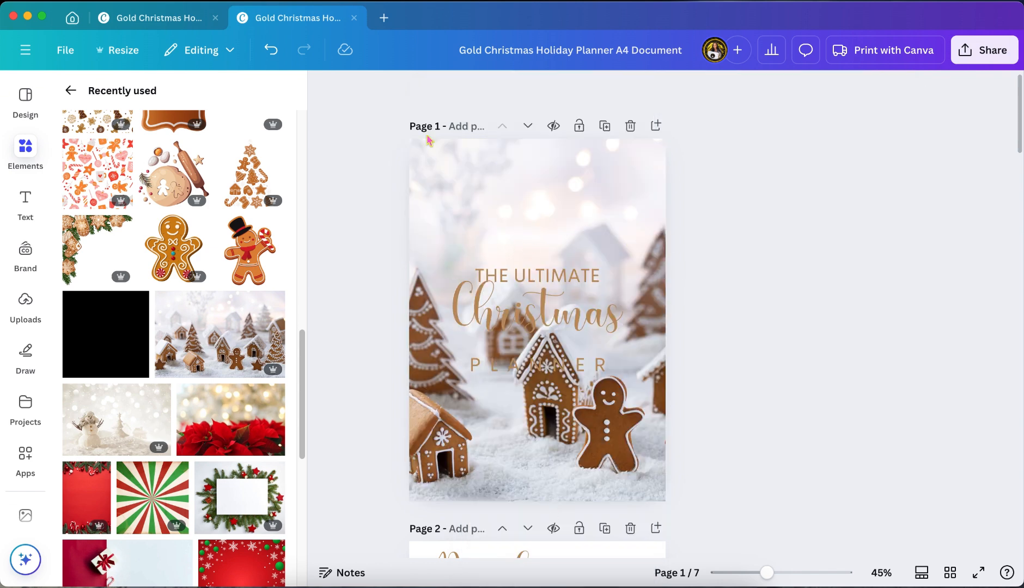
Add the gingerbread snowflake cookie to the December page, shrunk and placed in the upper-right corner beside the heading
scroll(387, 269, down, 5)
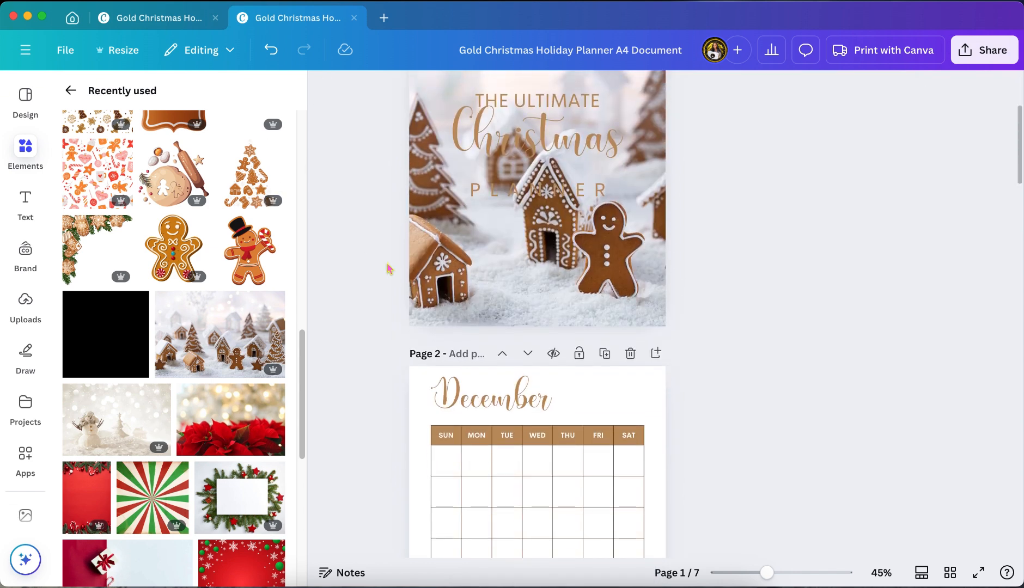
scroll(389, 268, up, 1)
scroll(389, 269, down, 5)
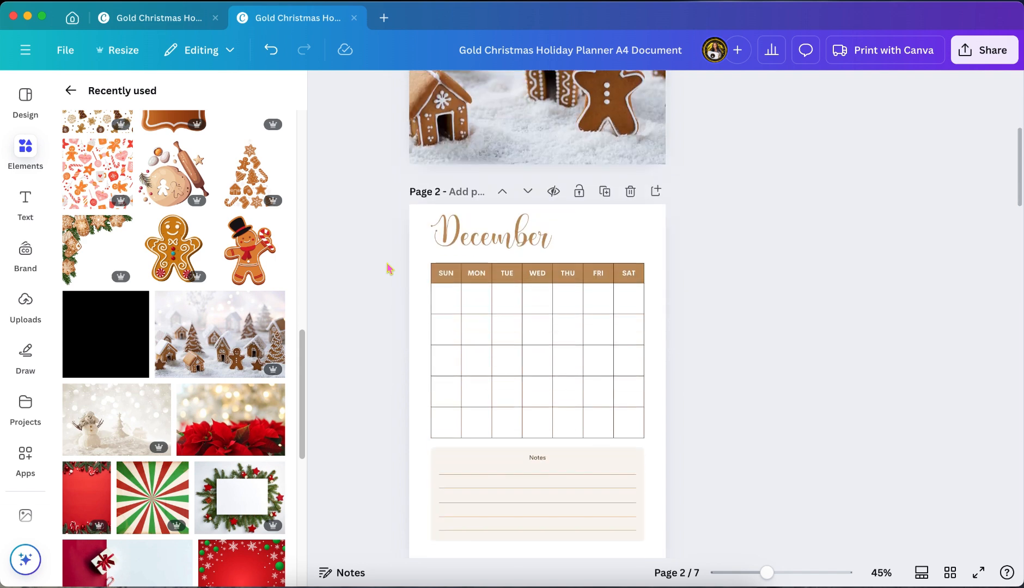
click(419, 220)
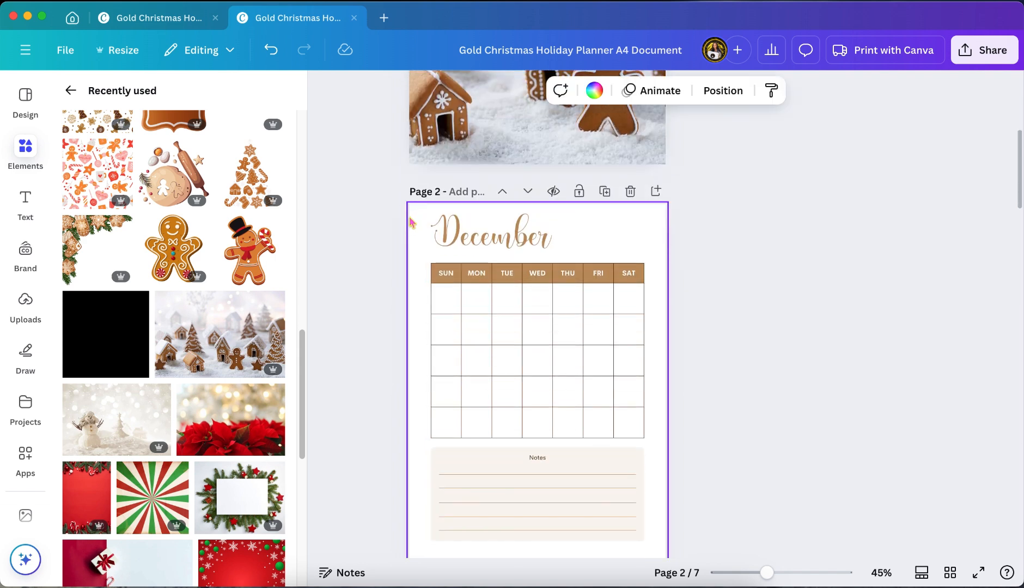
scroll(275, 207, up, 5)
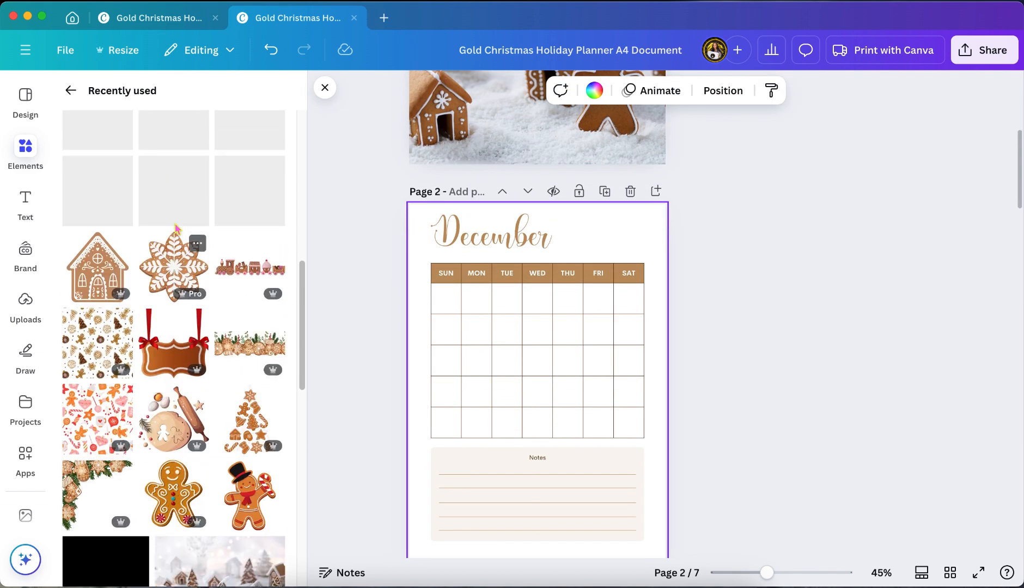
click(174, 267)
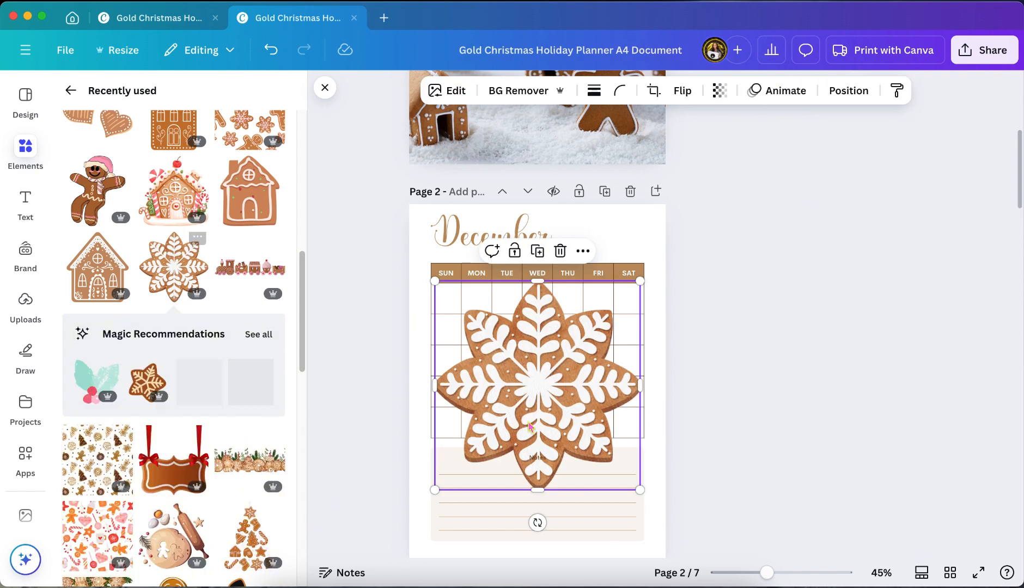
drag(435, 488, 641, 229)
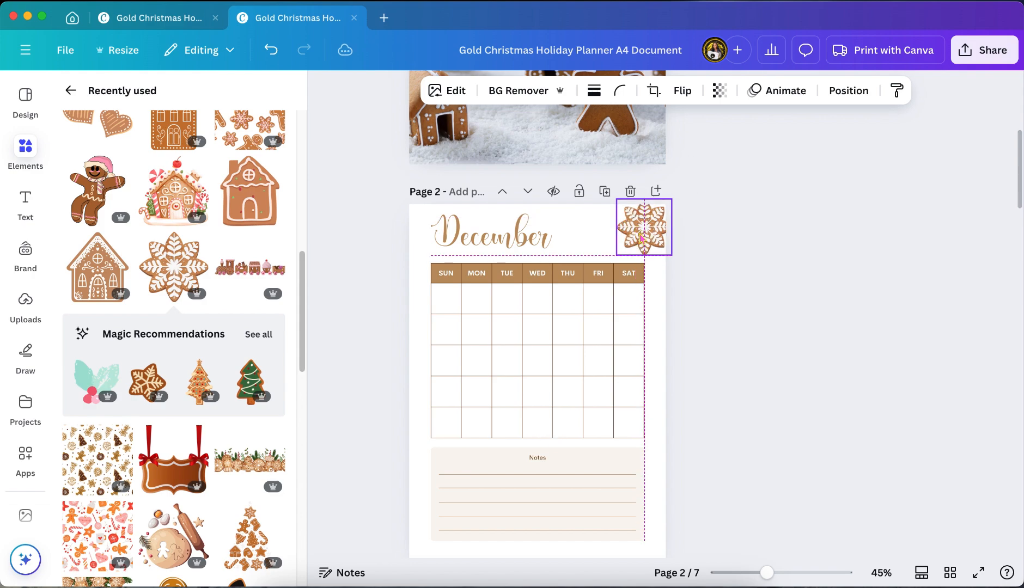
drag(767, 573, 780, 573)
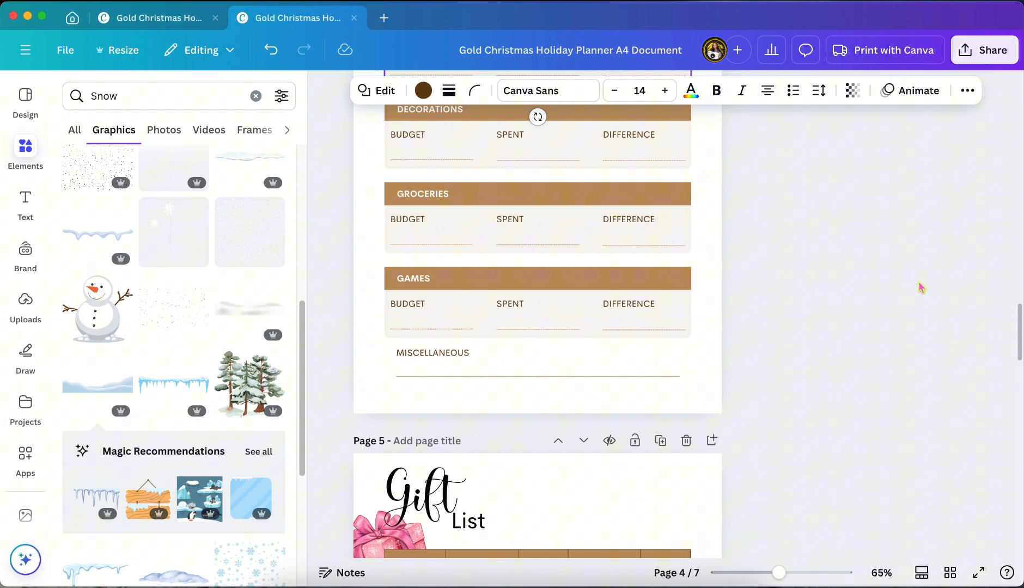
Review the decorated planner pages from the cover through to the end of the Content Planner page
scroll(921, 288, up, 20)
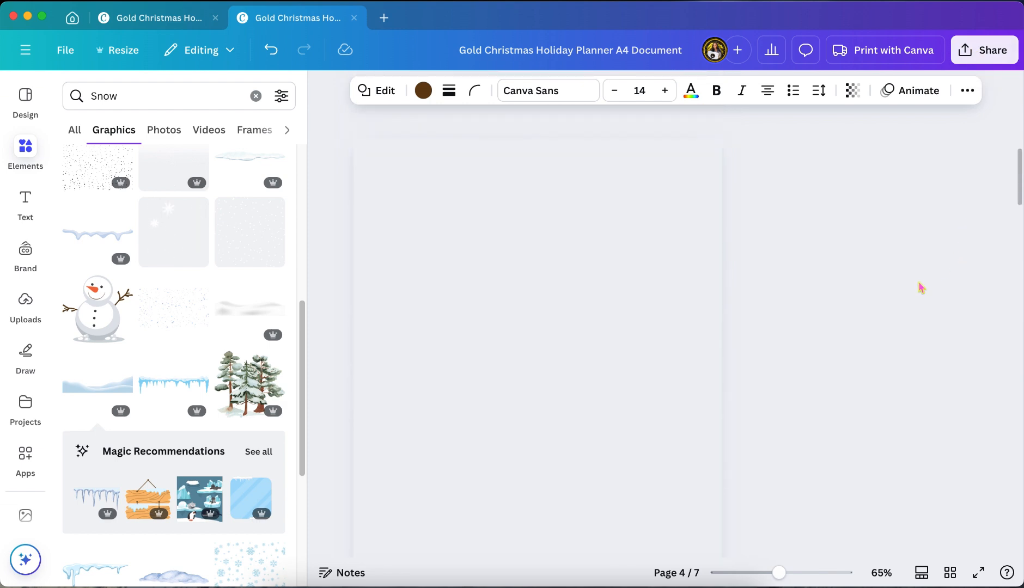
scroll(921, 288, up, 5)
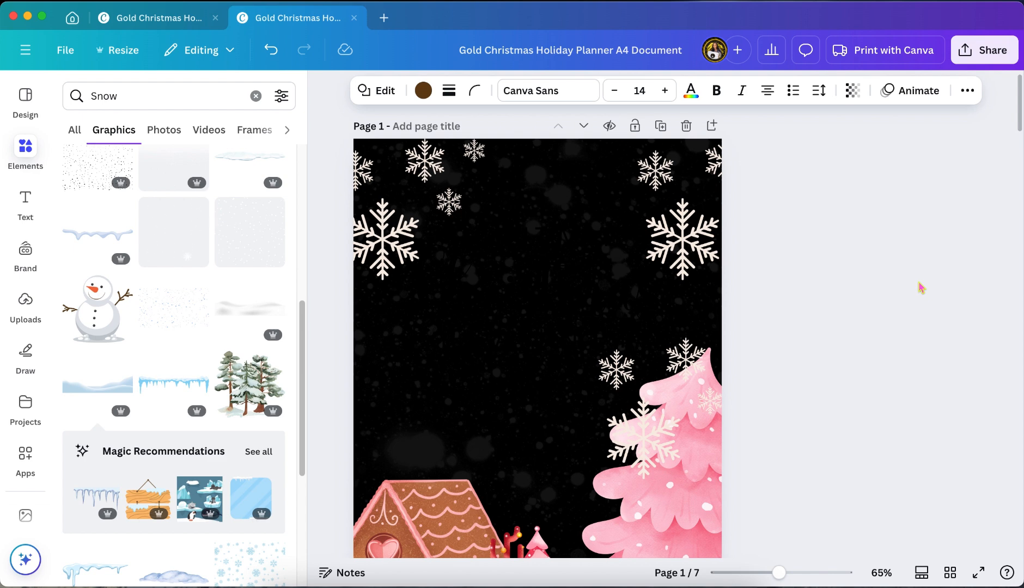
scroll(921, 287, down, 20)
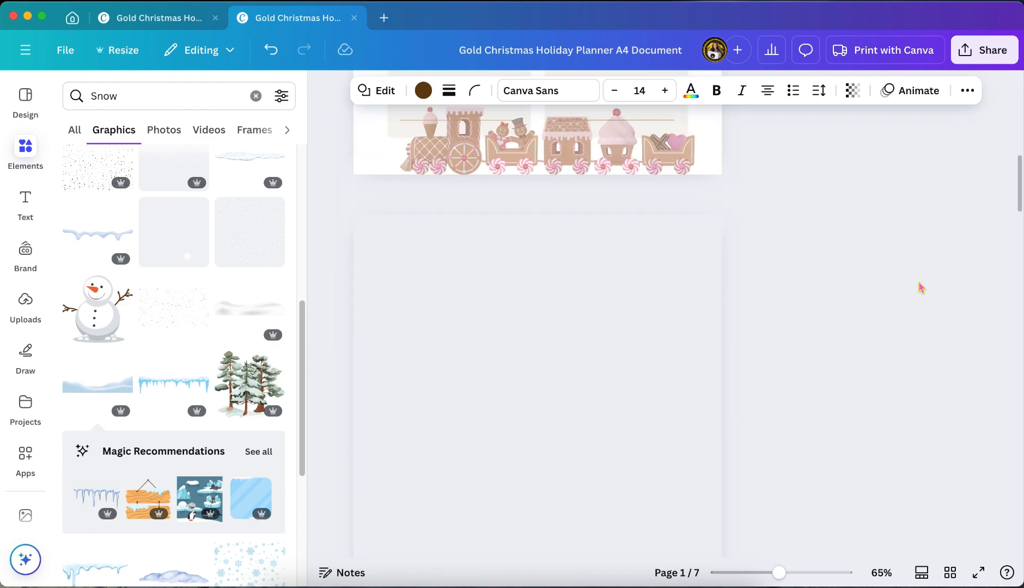
scroll(921, 288, down, 10)
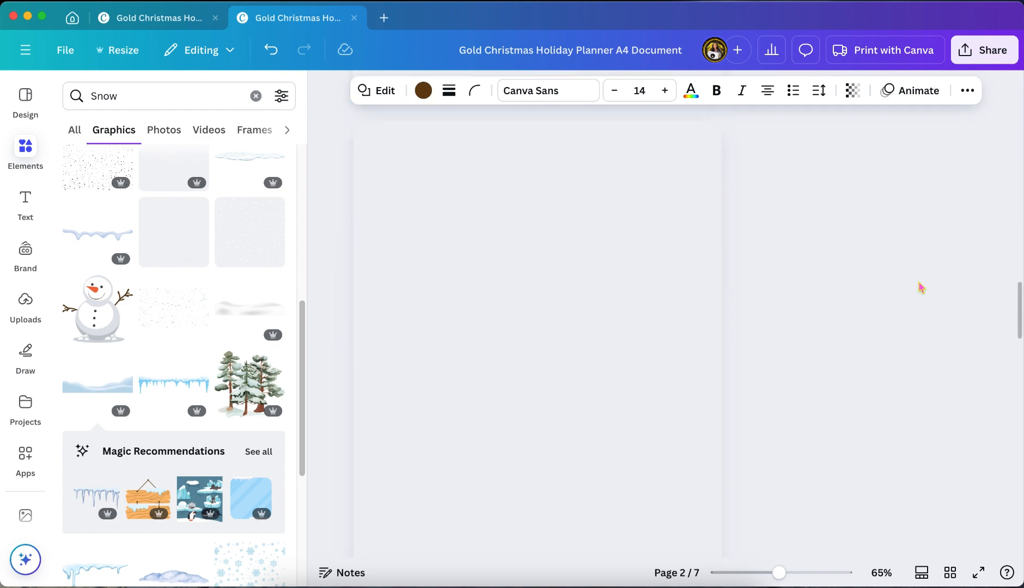
scroll(921, 288, down, 5)
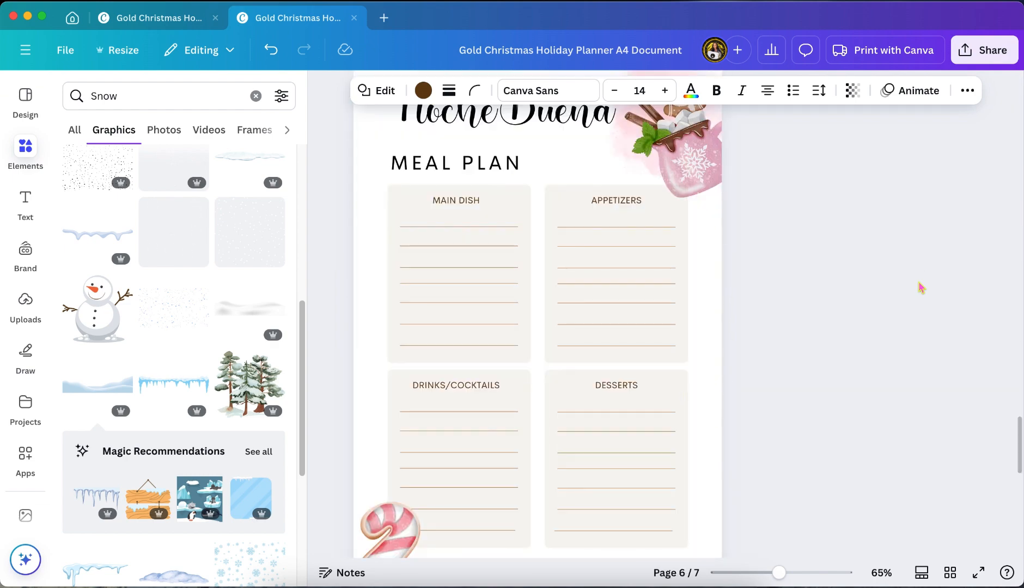
scroll(921, 287, down, 10)
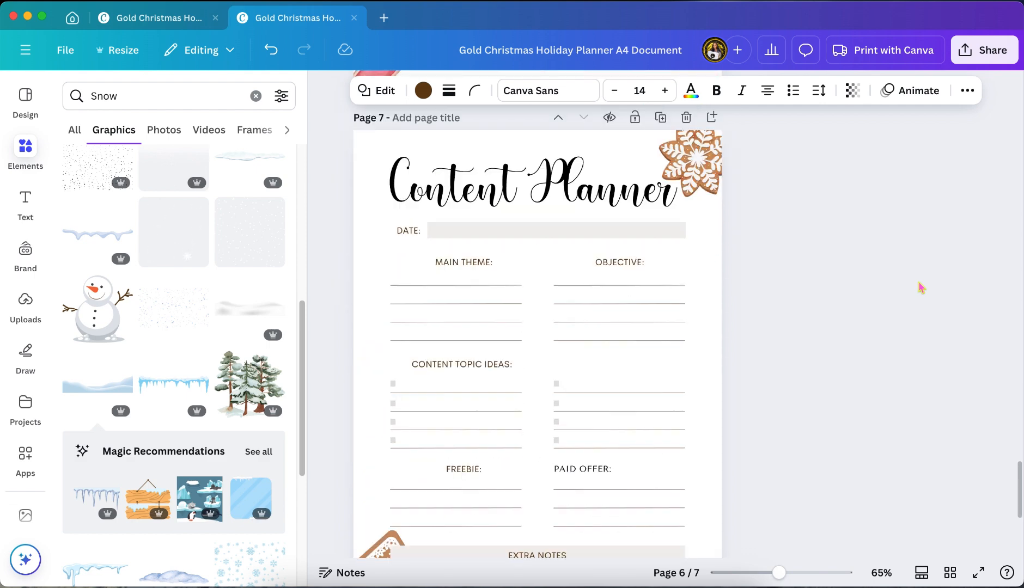
scroll(921, 287, down, 3)
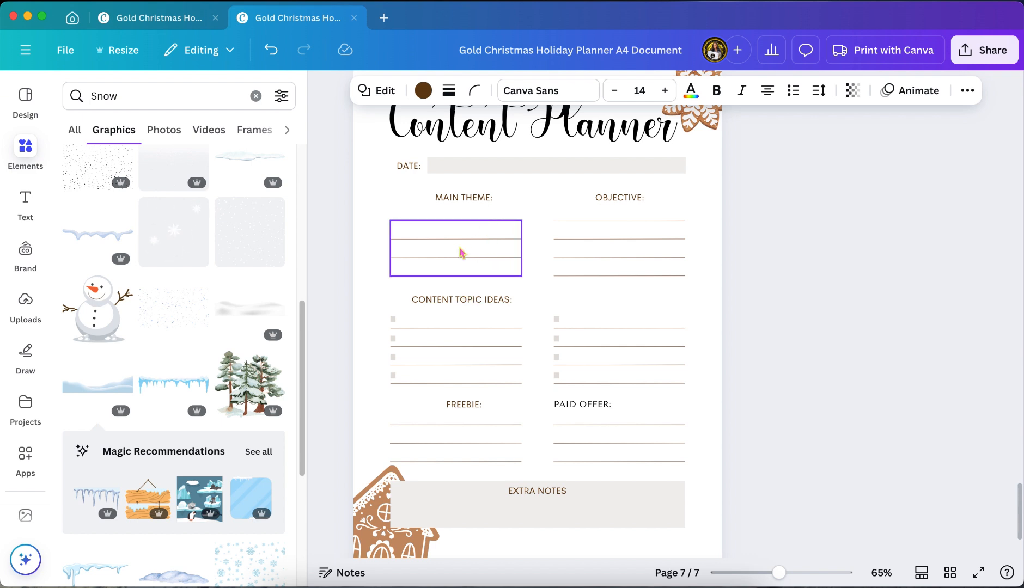
scroll(471, 357, down, 3)
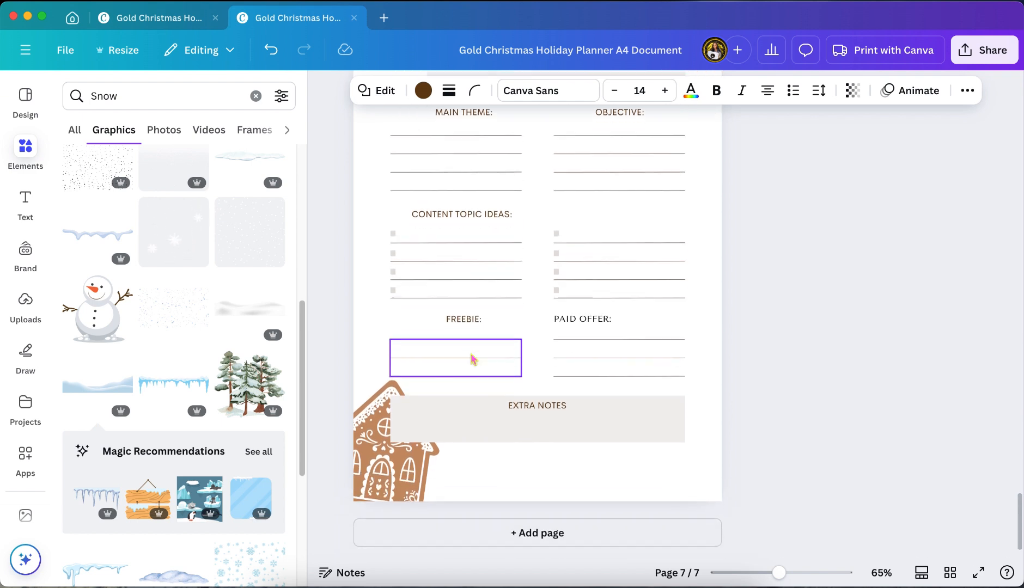
scroll(472, 358, up, 1)
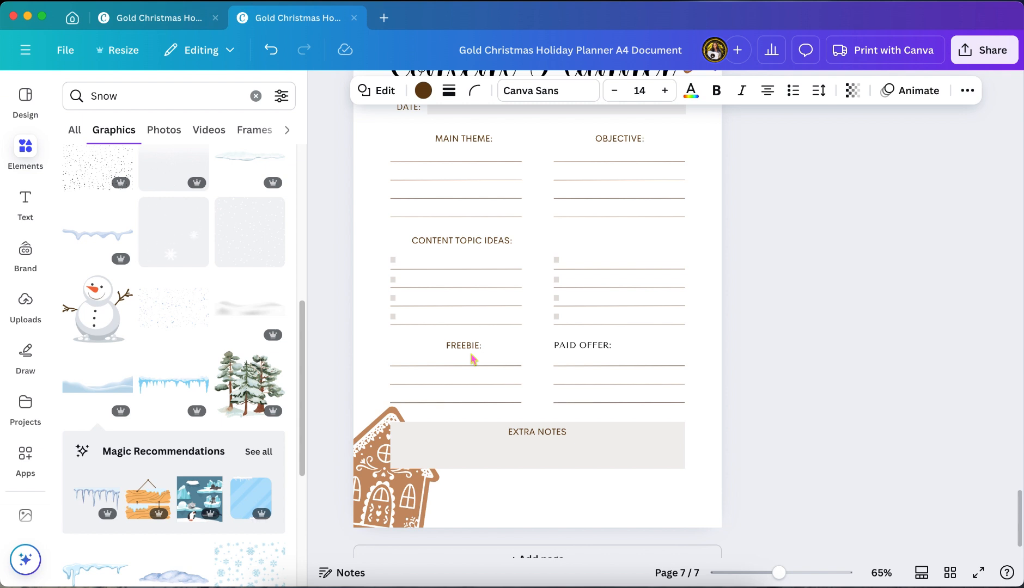
scroll(472, 358, up, 3)
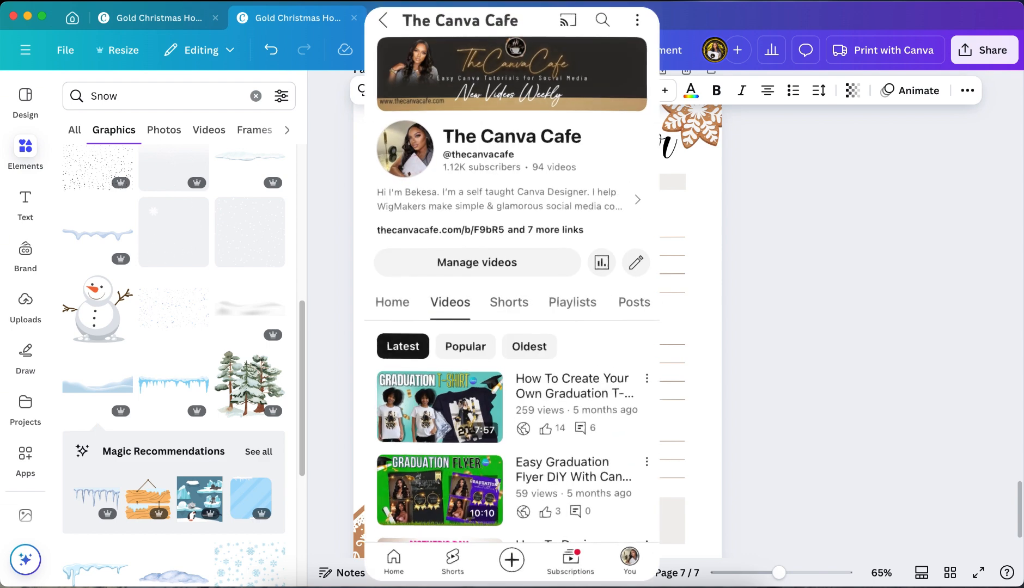
scroll(538, 314, down, 1)
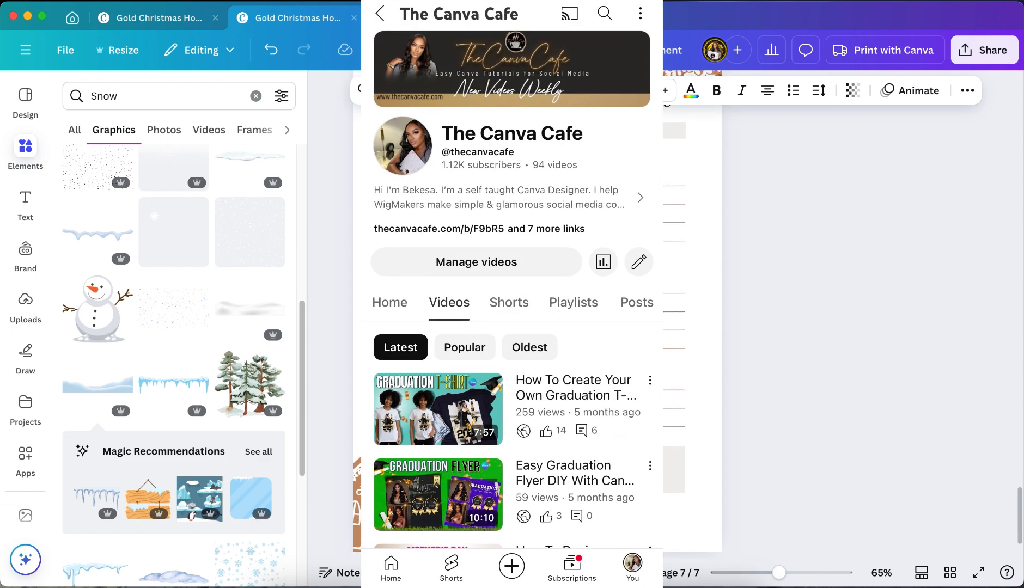